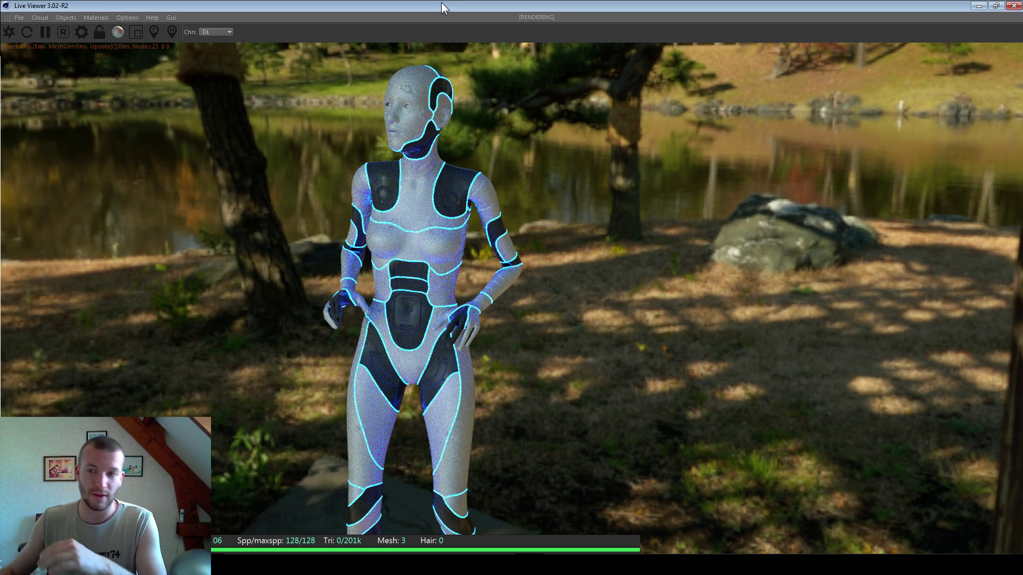
- Scrub and play the cyborg animation in the restored Octane Live Viewer, then close it and rewind to frame 0
double_click(438, 5)
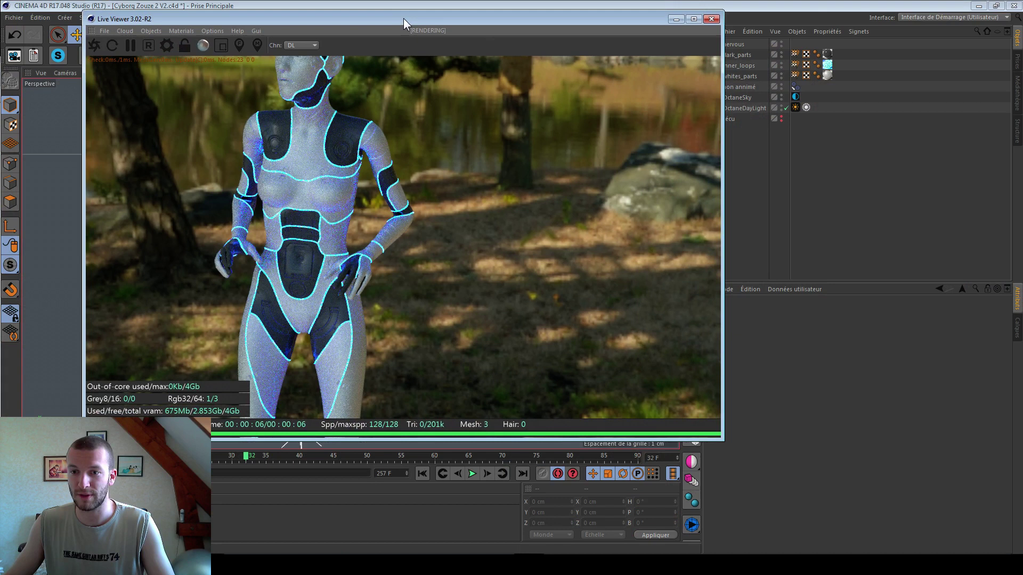
drag(247, 458, 270, 462)
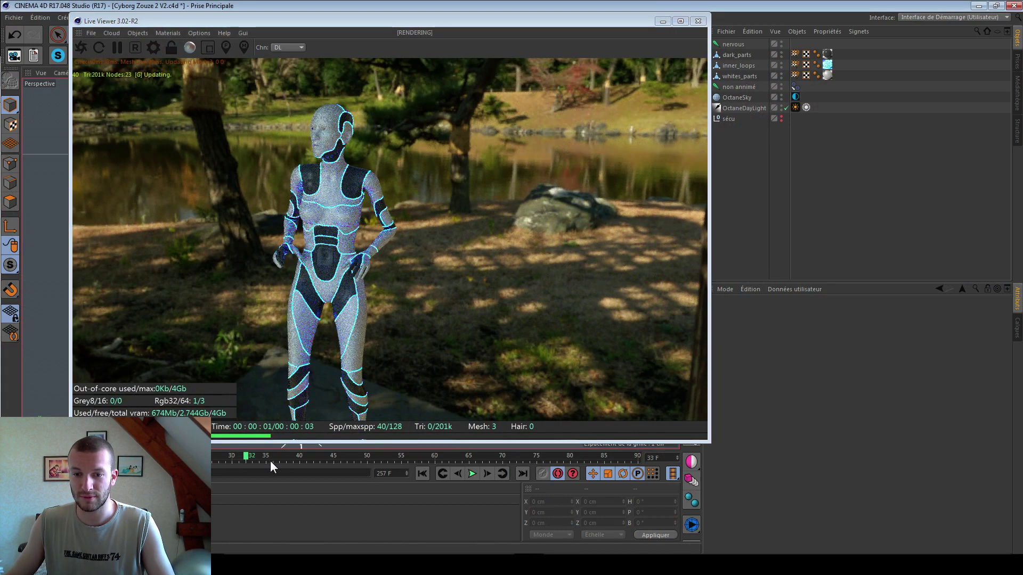
click(472, 474)
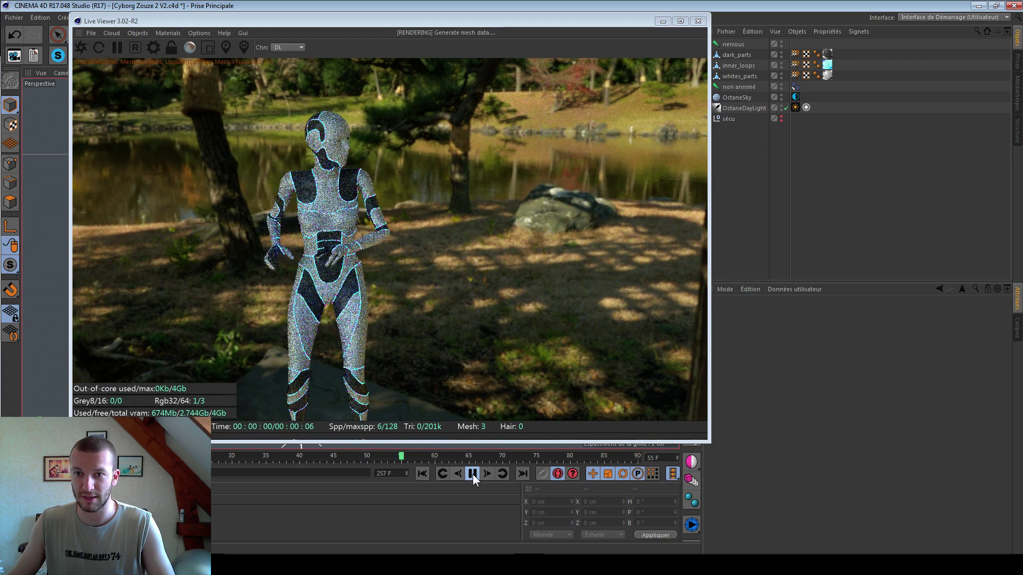
click(472, 474)
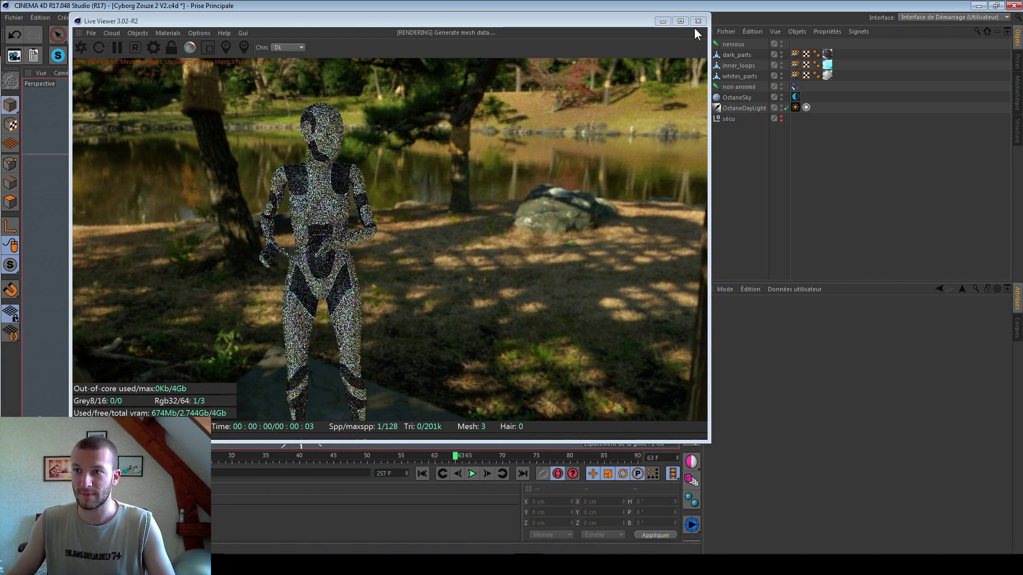
click(697, 22)
click(446, 474)
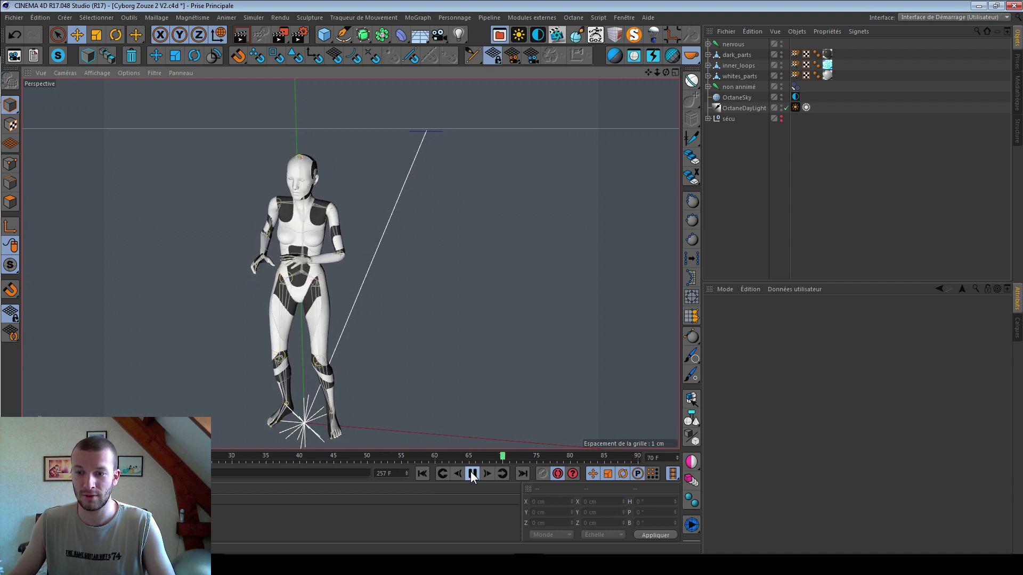
- Stop playback, orbit to the cyborg's side, and create the new empty document 'Sans titre 2'
click(471, 471)
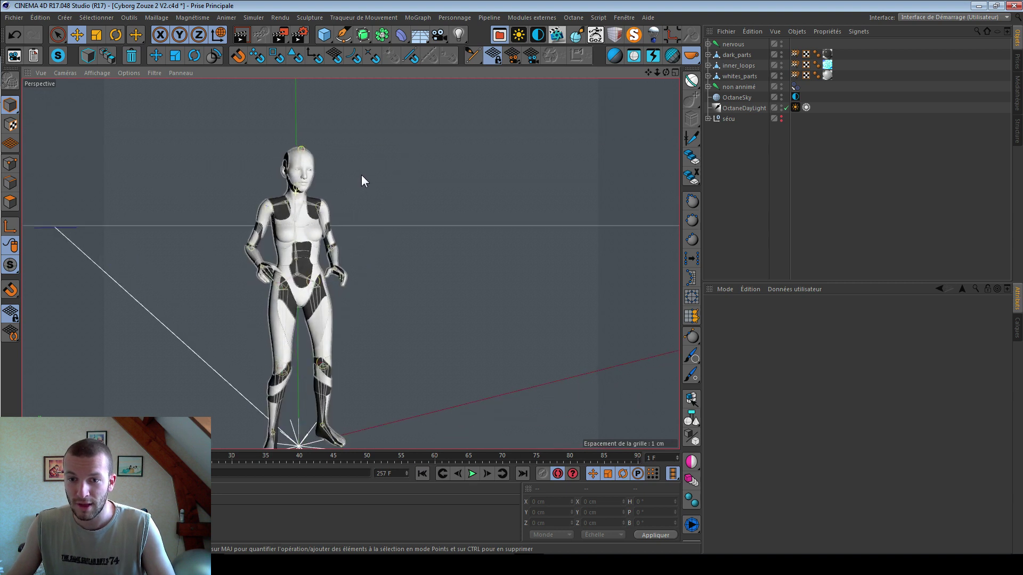
alt+drag(362, 178, 244, 206)
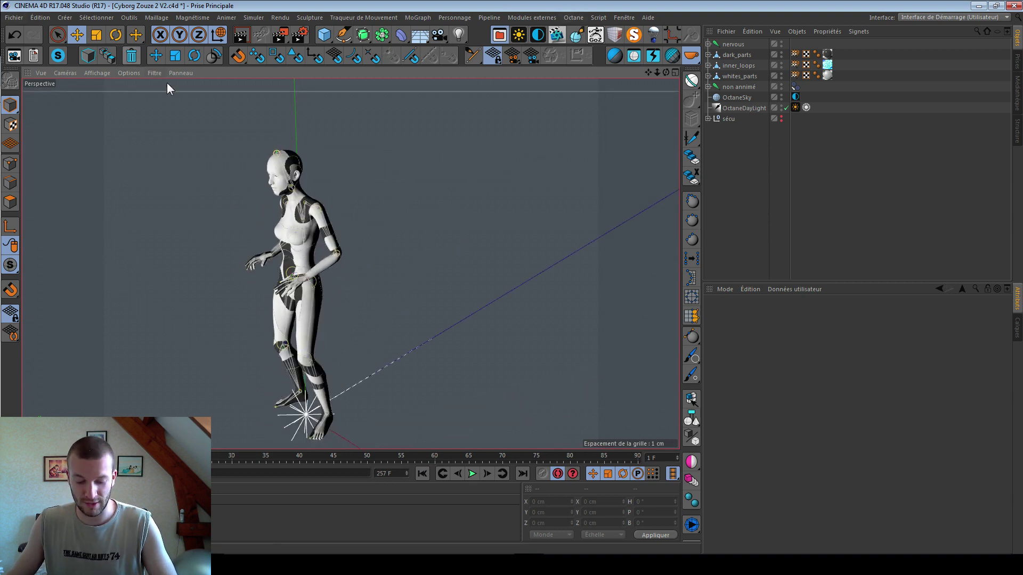
key(ctrl+n)
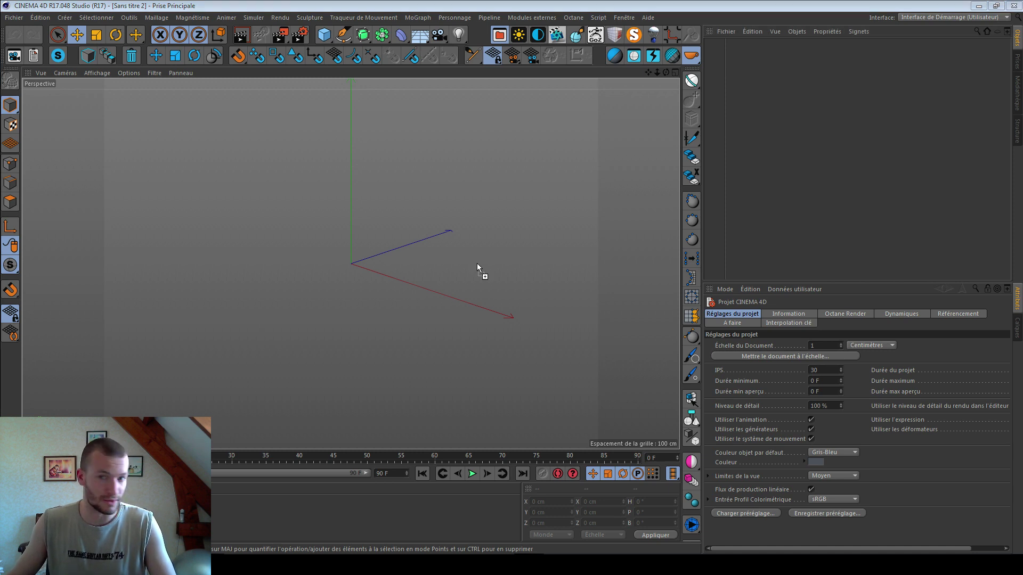
- Import nervously_look_around.fbx with default FBX settings and orbit around the animated skeleton
drag(477, 264, 479, 264)
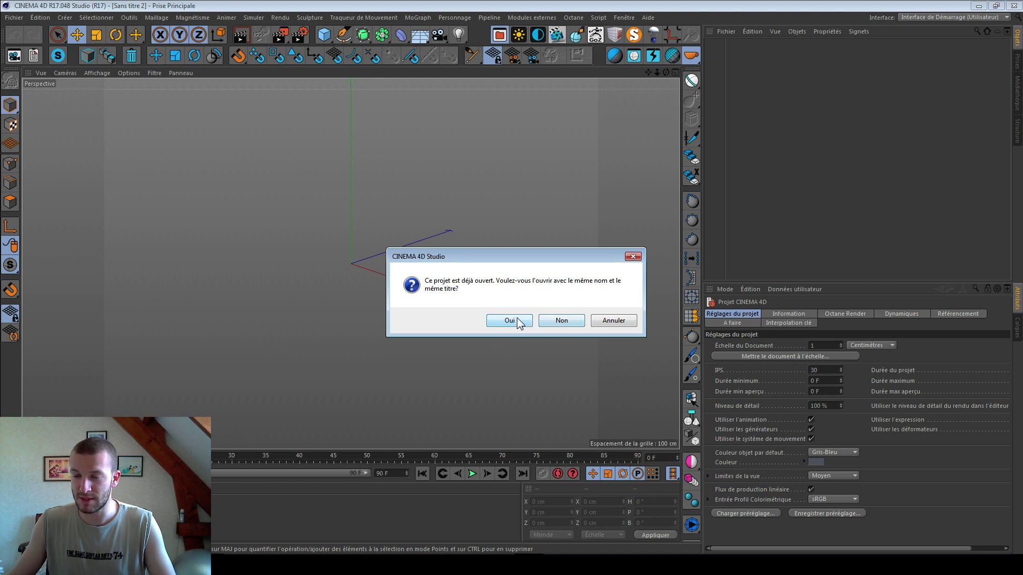
click(518, 320)
click(495, 424)
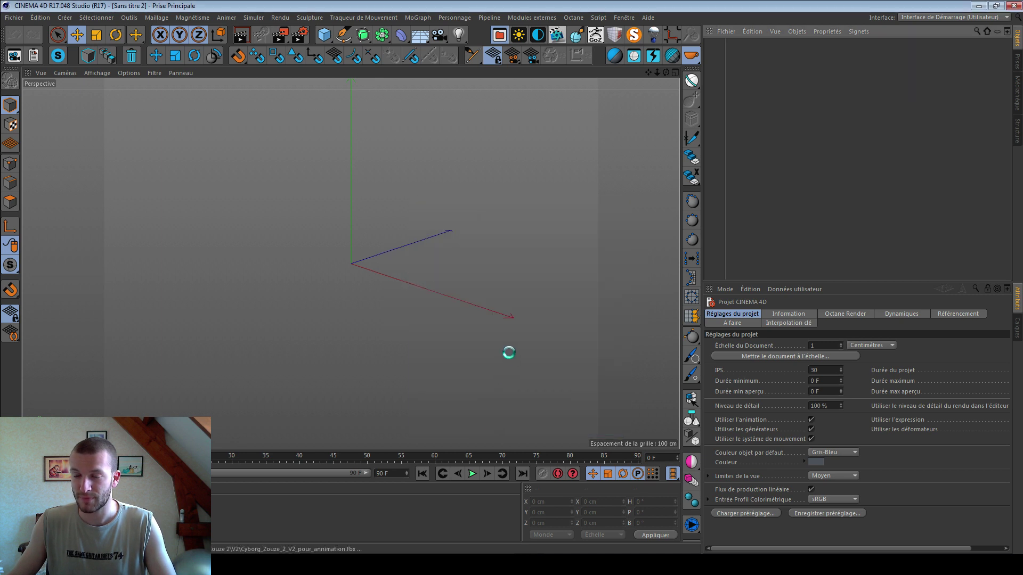
click(517, 321)
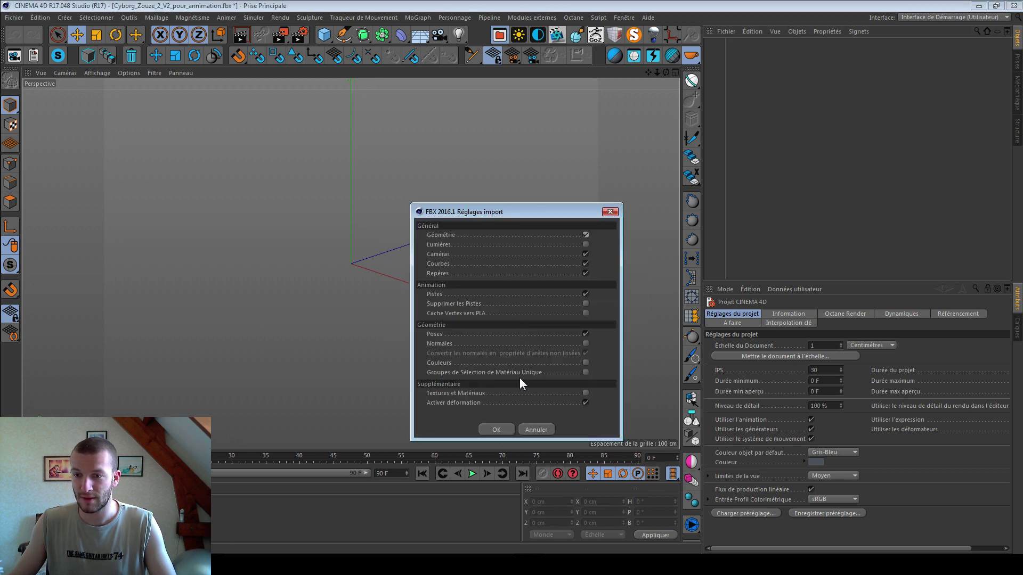
click(497, 426)
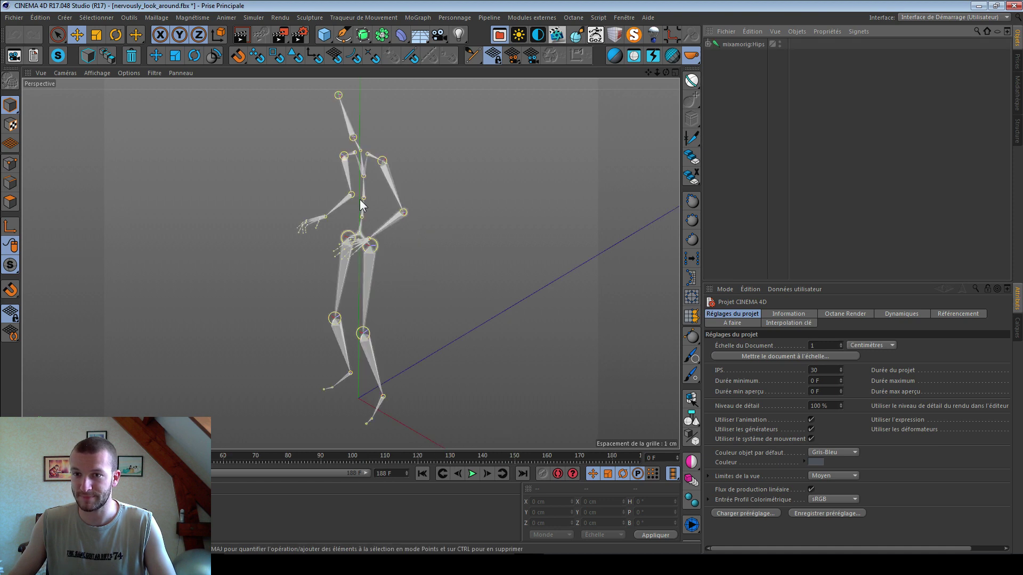
alt+drag(374, 275, 363, 205)
- Quit Cinema 4D, discarding changes to every open scene
click(614, 17)
click(664, 43)
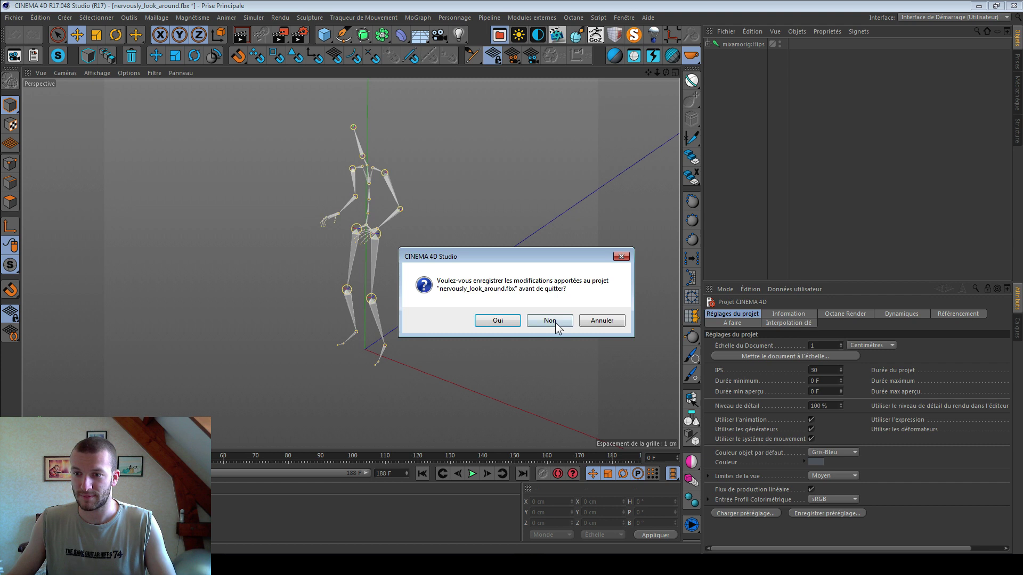
click(555, 323)
click(555, 322)
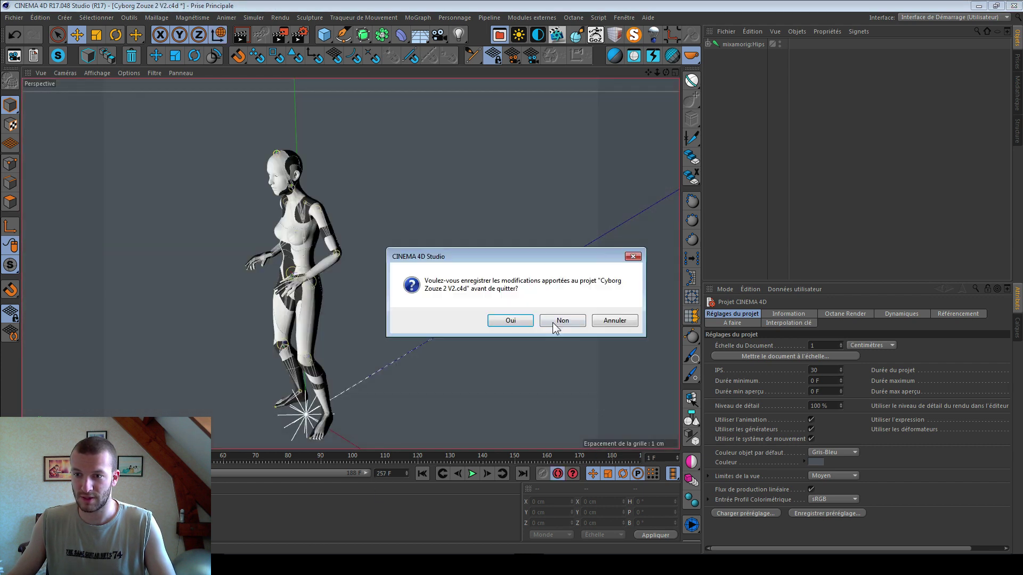
click(552, 321)
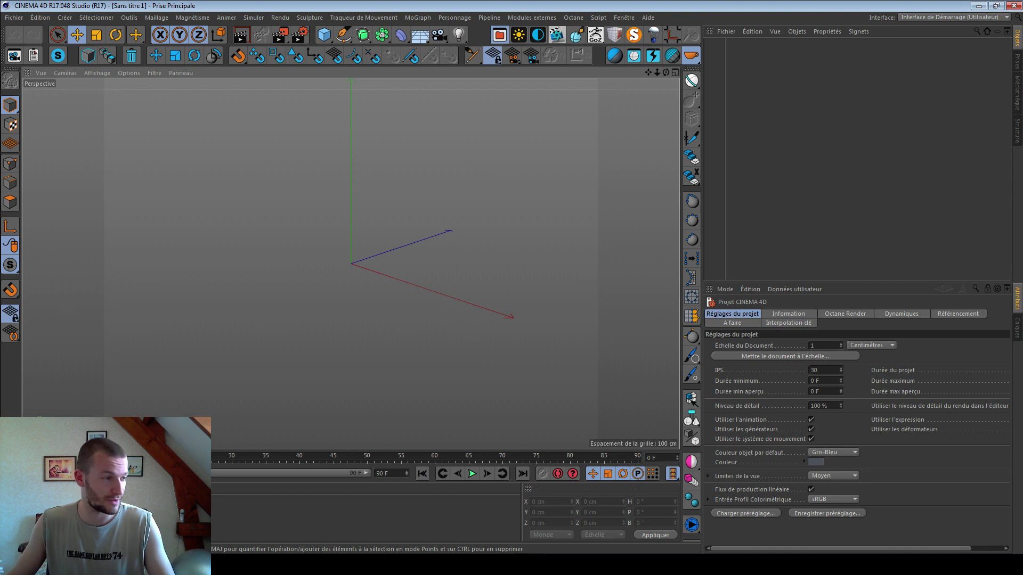
- Import Cyborg_Zouze_2_V2_pour_animation.fbx and frame the rigged character from the front
drag(372, 309, 373, 311)
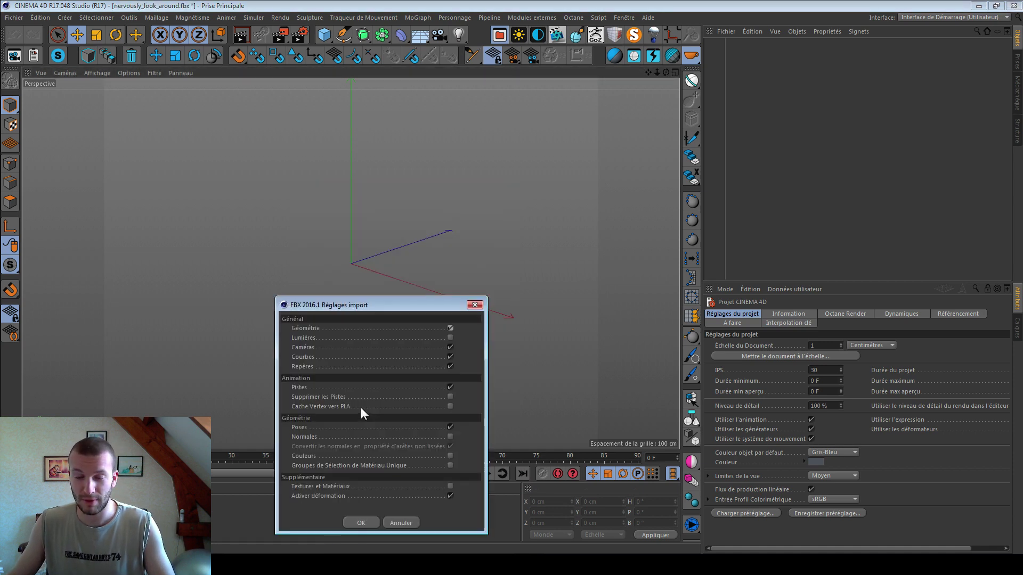
click(360, 523)
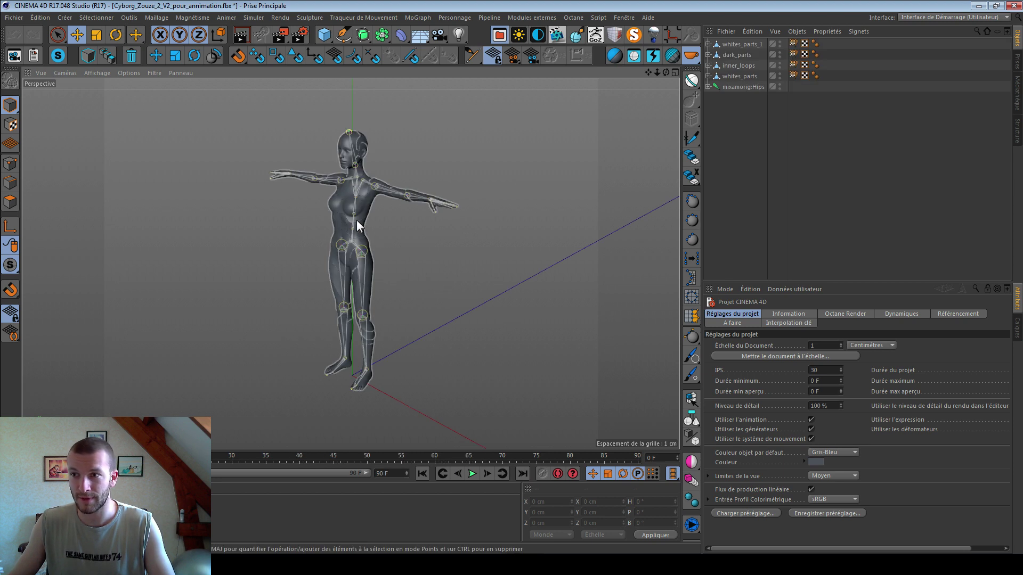
mouse_move(356, 222)
alt+mouse_down()
mouse_move(392, 206)
mouse_move(286, 223)
alt+mouse_up()
scroll(376, 197, up, 2)
scroll(369, 216, up, 3)
mouse_move(450, 267)
alt+mouse_down()
mouse_move(393, 216)
mouse_move(385, 227)
mouse_move(327, 213)
alt+mouse_up()
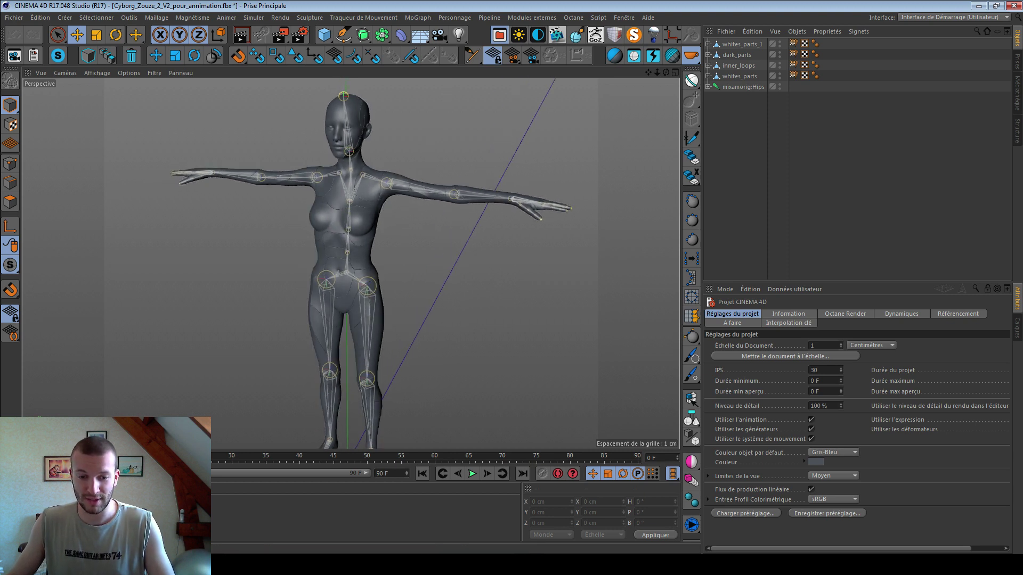
- Load the Mixamo website in a new browser tab
key(alt+Tab)
key(ctrl+t)
text(mixamo)
key(Return)
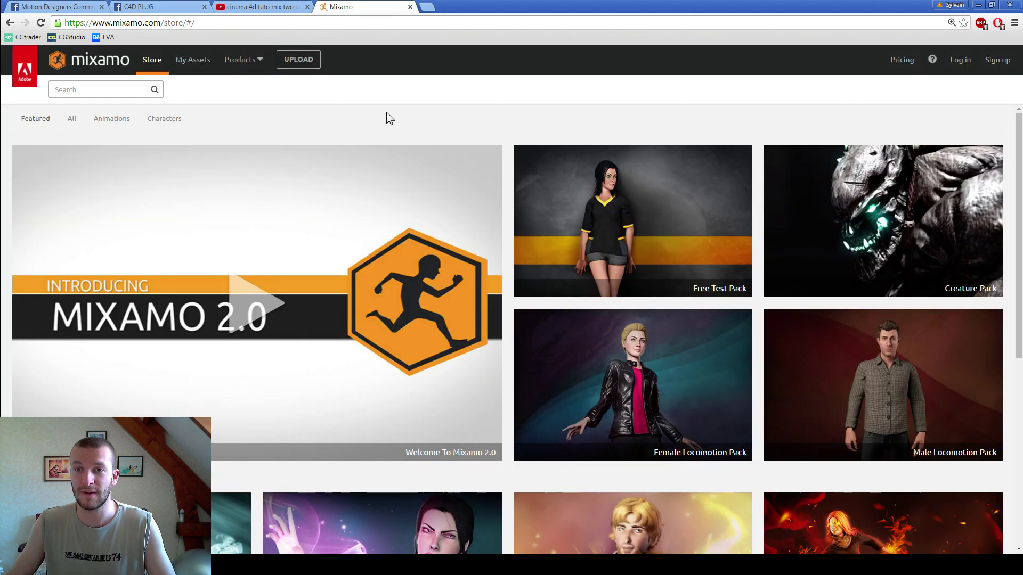
- Browse Mixamo's animations, close the Upload a Character window, and return to Cinema 4D
click(305, 64)
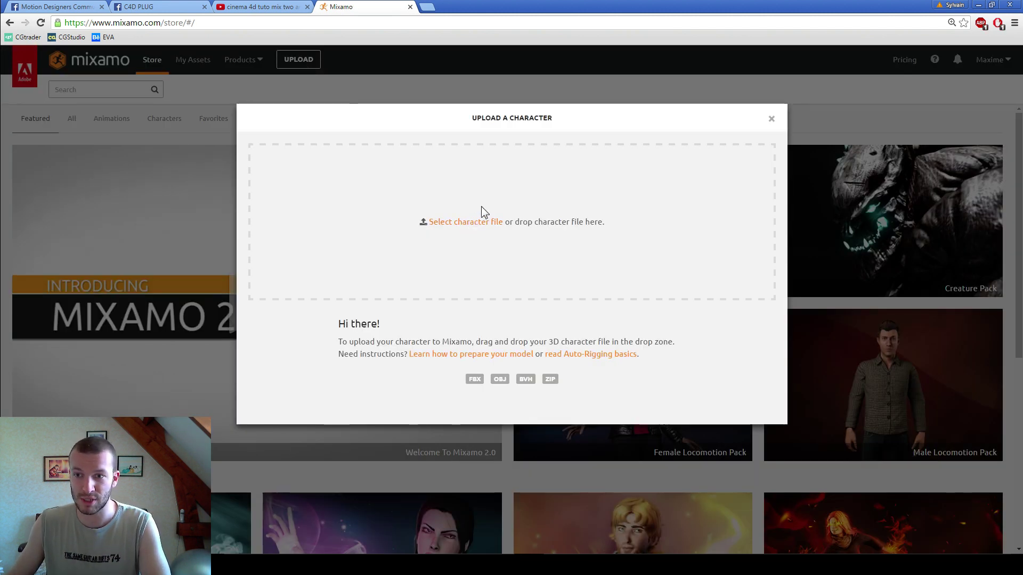
click(771, 118)
key(alt+Tab)
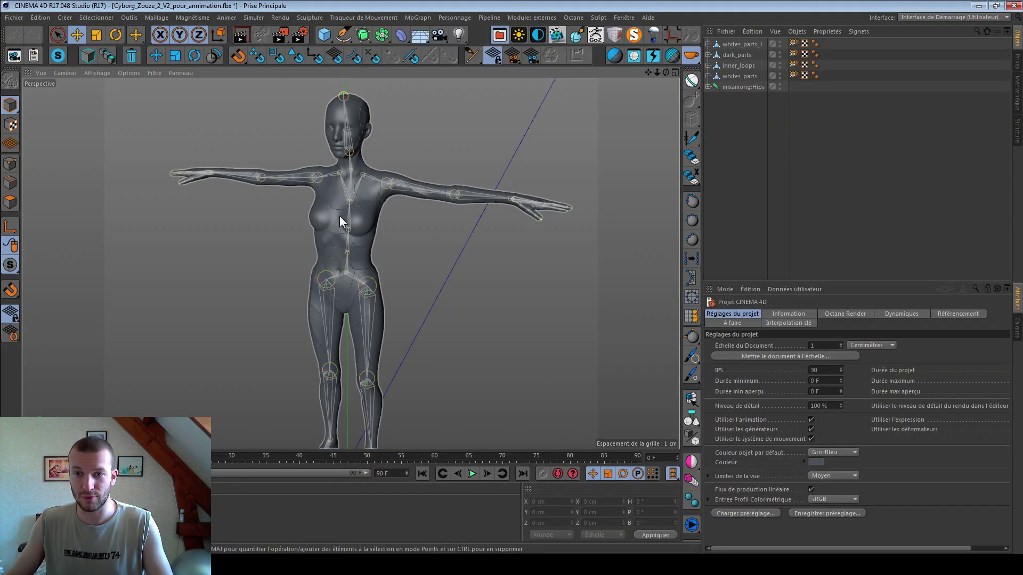
- Select whites_parts_1 and the cyborg's mixamorig:Hips joint, orbiting to an angled view
click(741, 44)
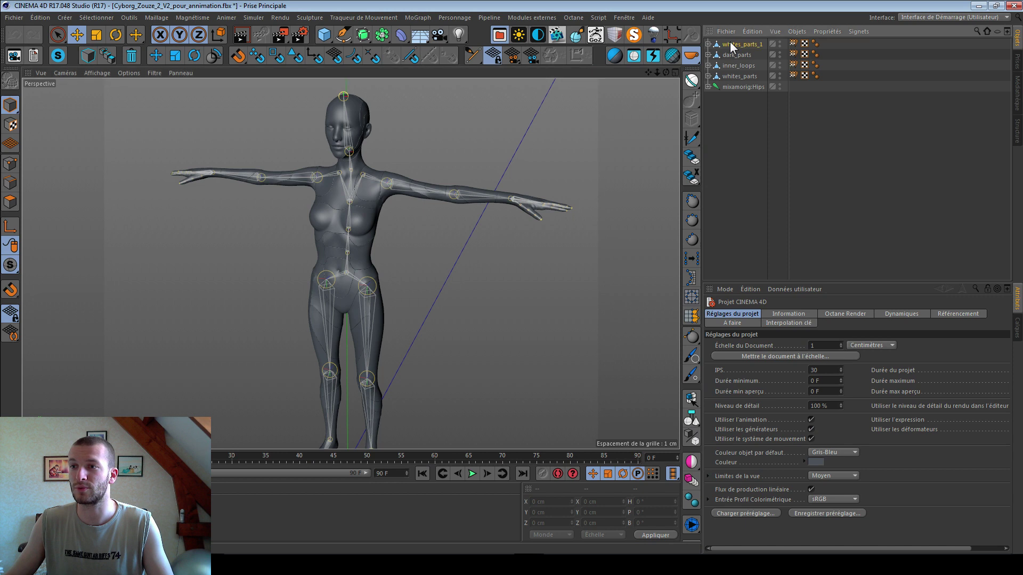
click(741, 87)
mouse_move(419, 223)
alt+mouse_down()
mouse_move(338, 213)
mouse_move(319, 229)
alt+mouse_up()
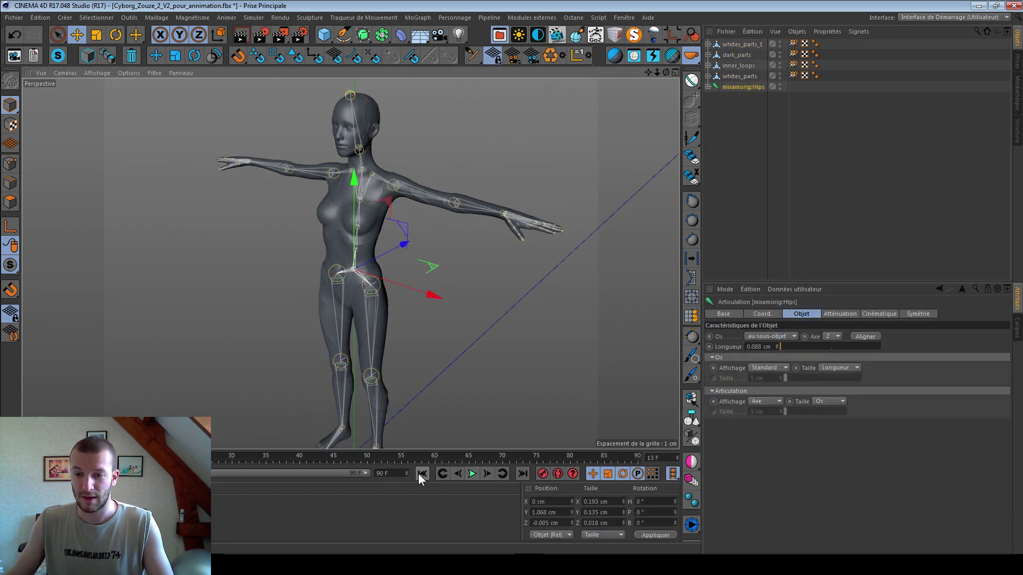
- Copy mixamorig:Hips from nervously_look_around.fbx and paste it into the Cyborg document
click(621, 17)
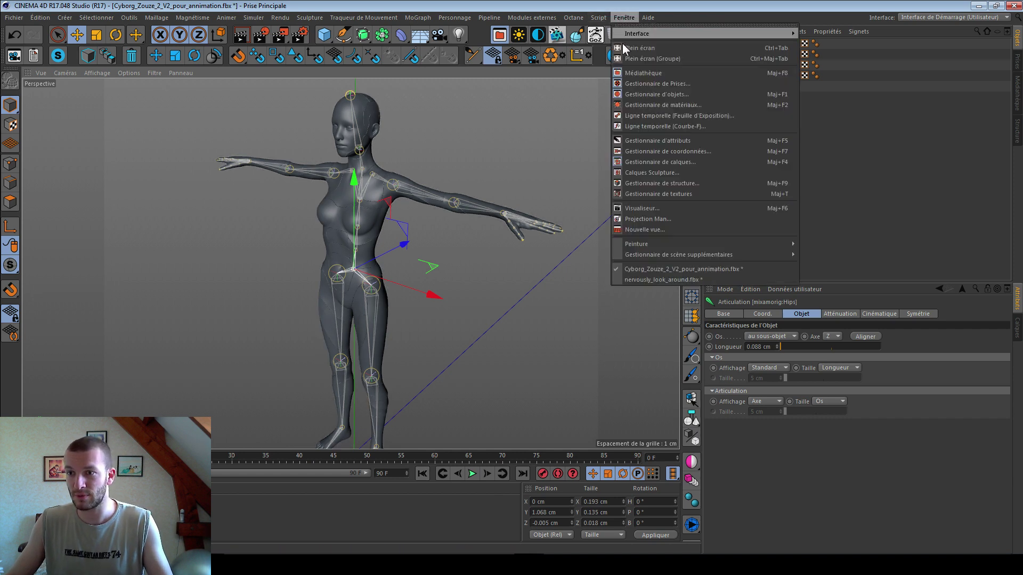
click(648, 277)
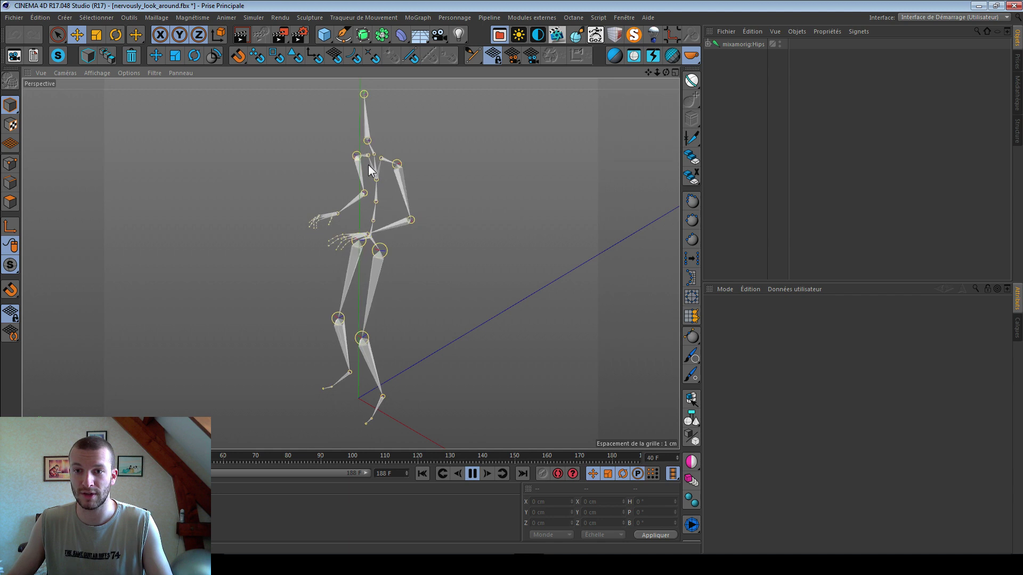
click(477, 472)
click(742, 49)
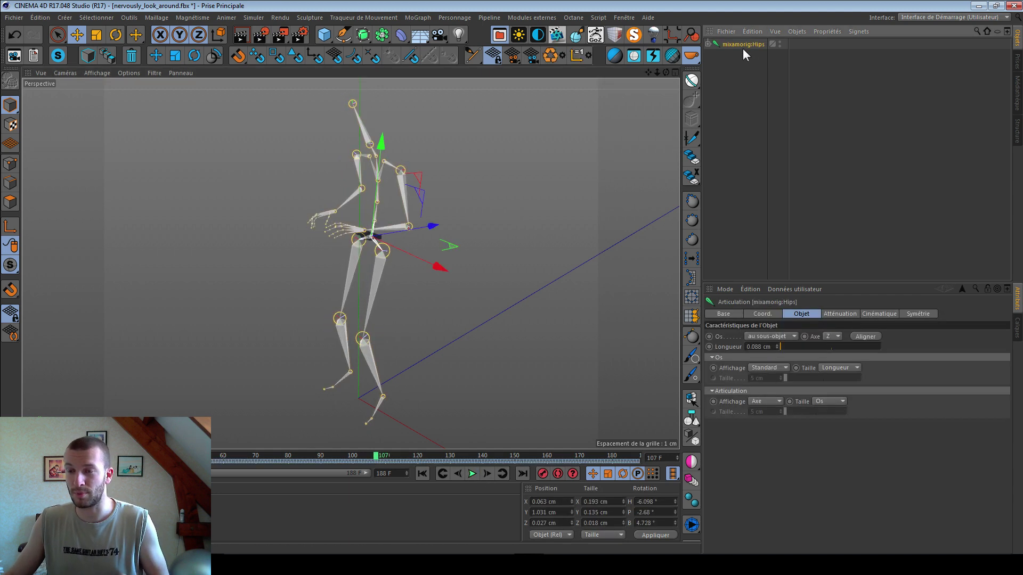
click(624, 17)
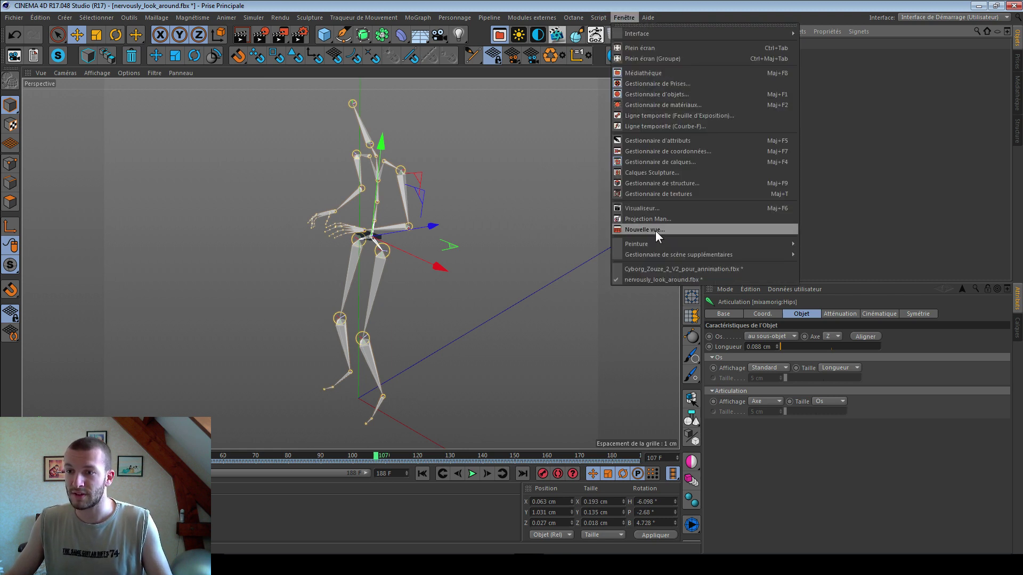
click(650, 268)
key(ctrl+v)
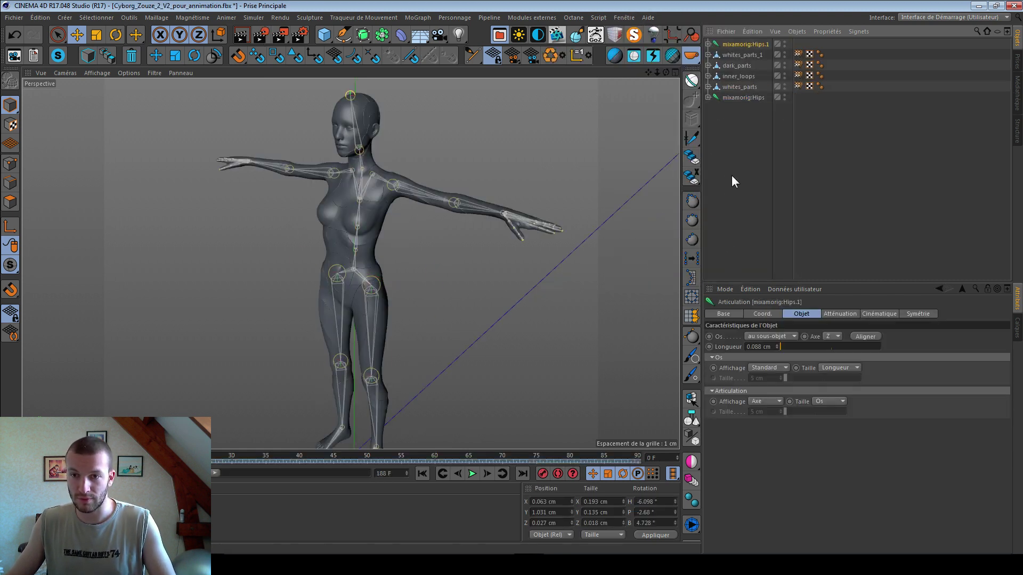
- Add a Changer la cible retarget tag to the character's mixamorig:Hips
mouse_move(392, 226)
alt+mouse_down()
mouse_move(395, 244)
mouse_move(507, 181)
mouse_move(498, 225)
mouse_move(387, 201)
mouse_move(296, 199)
mouse_move(402, 168)
mouse_move(397, 211)
alt+mouse_up()
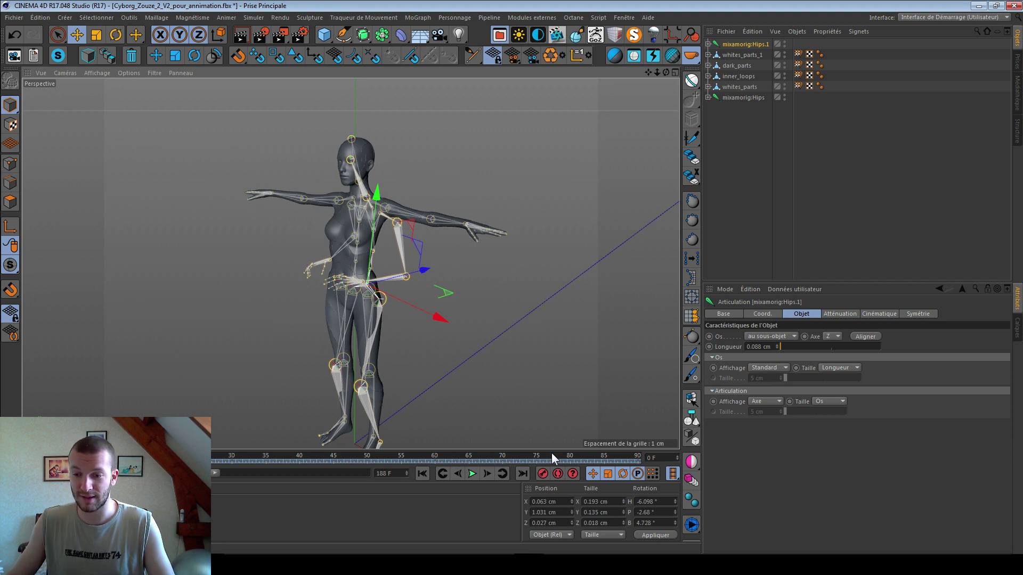
click(743, 97)
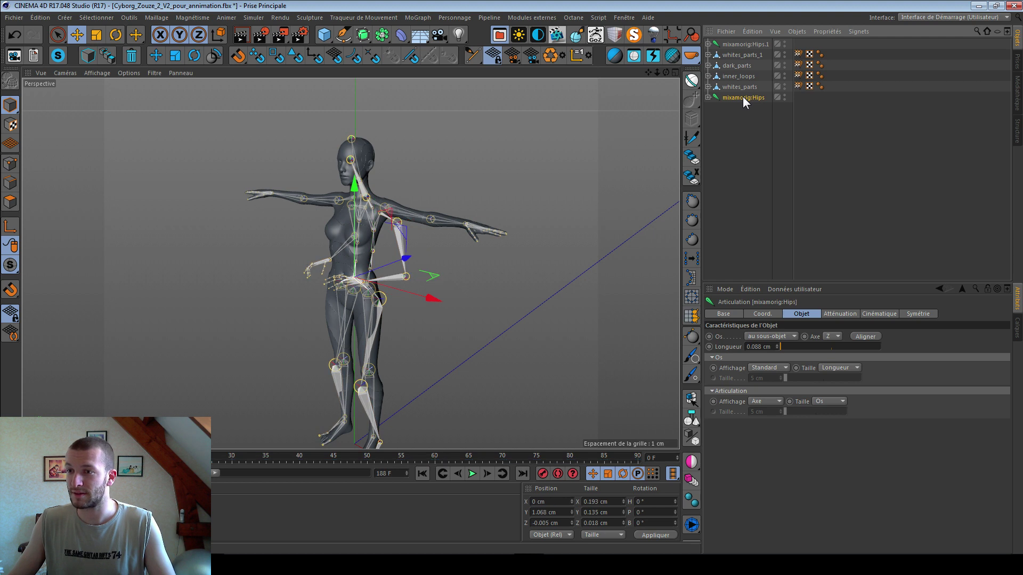
right_click(742, 97)
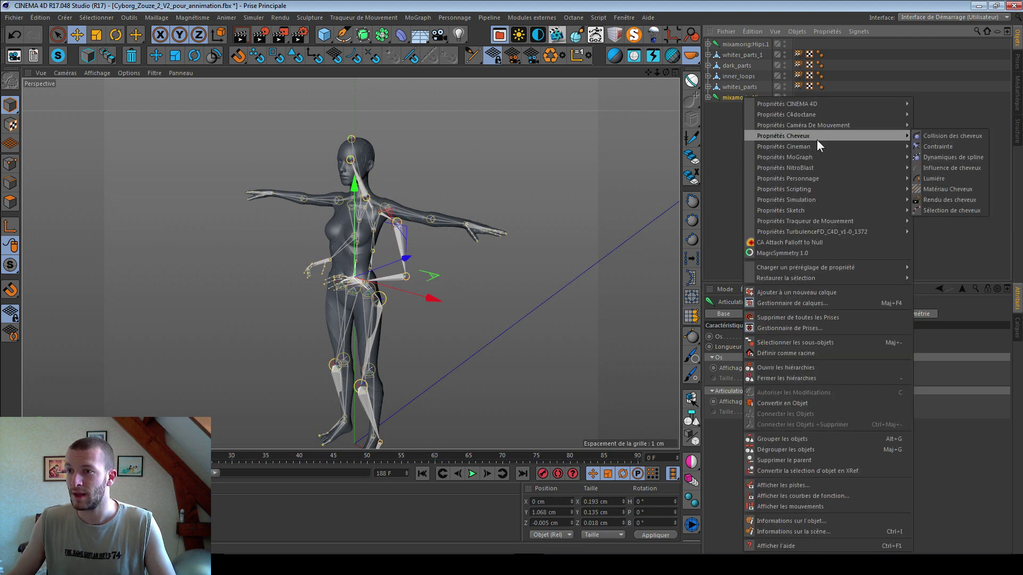
mouse_move(788, 178)
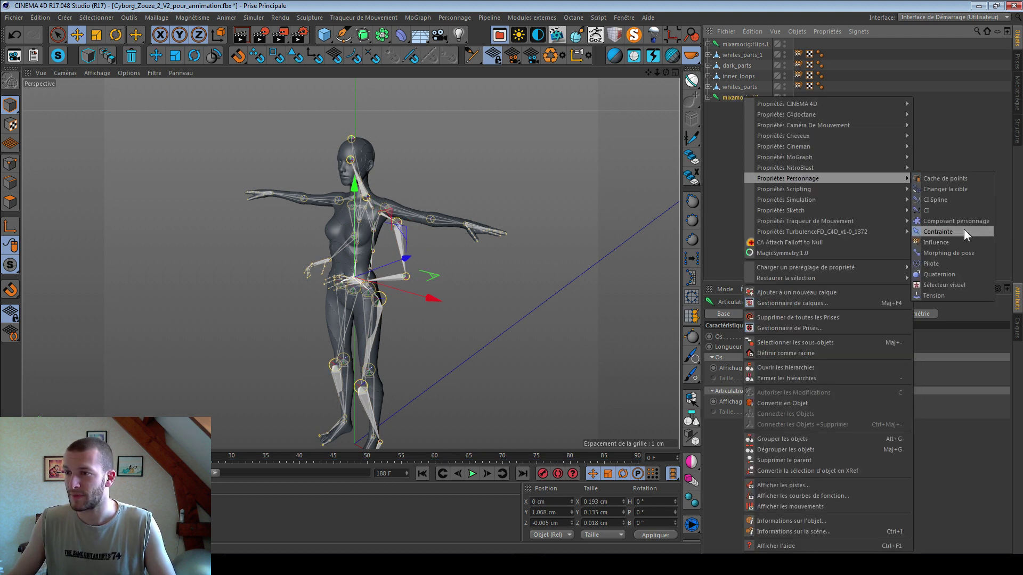
click(963, 187)
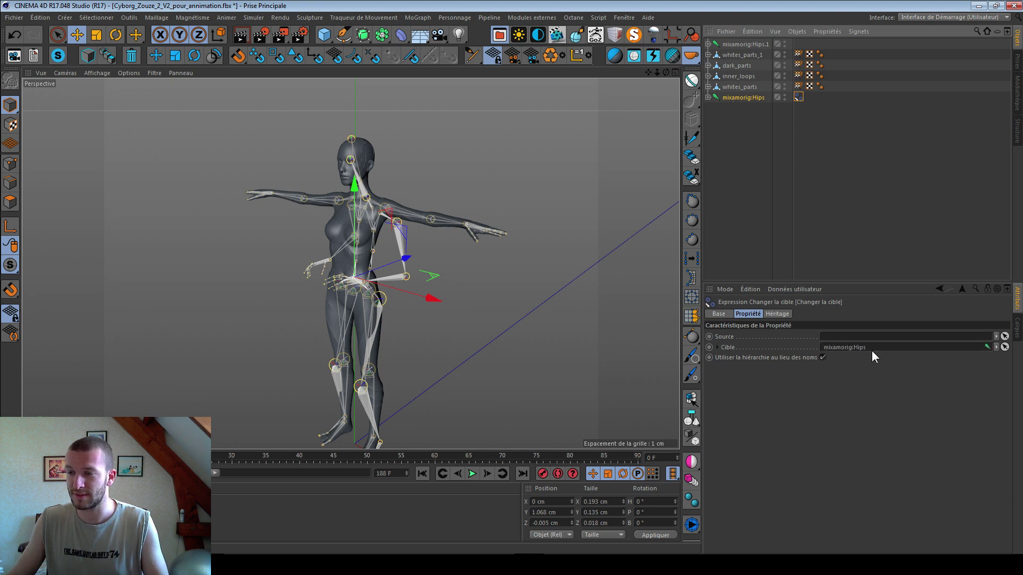
- Rename the pasted Hips.1 skeleton to 'nervous' and set it as the retarget tag's Source
double_click(742, 46)
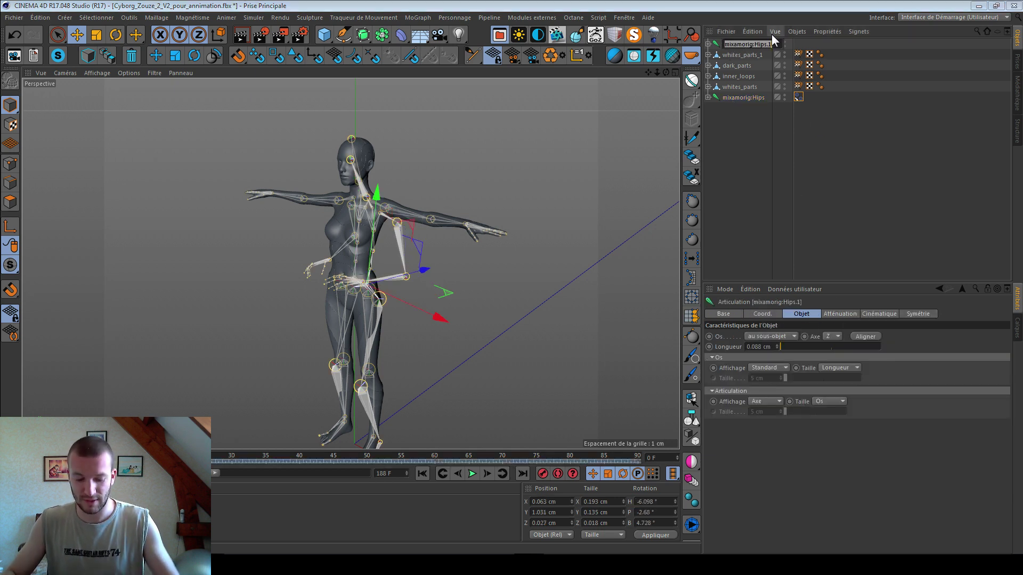
text(nervous)
key(Return)
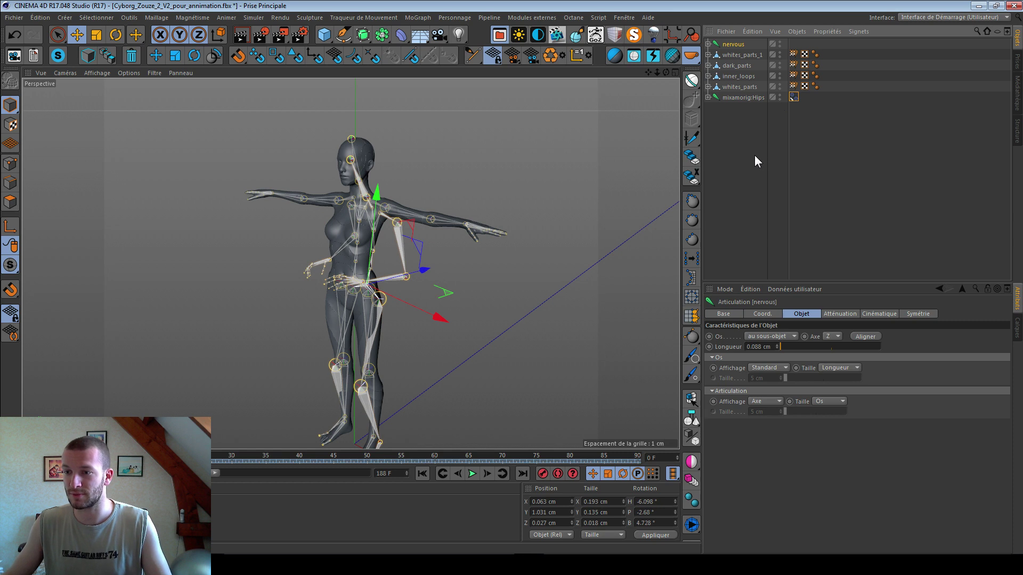
click(776, 109)
click(793, 97)
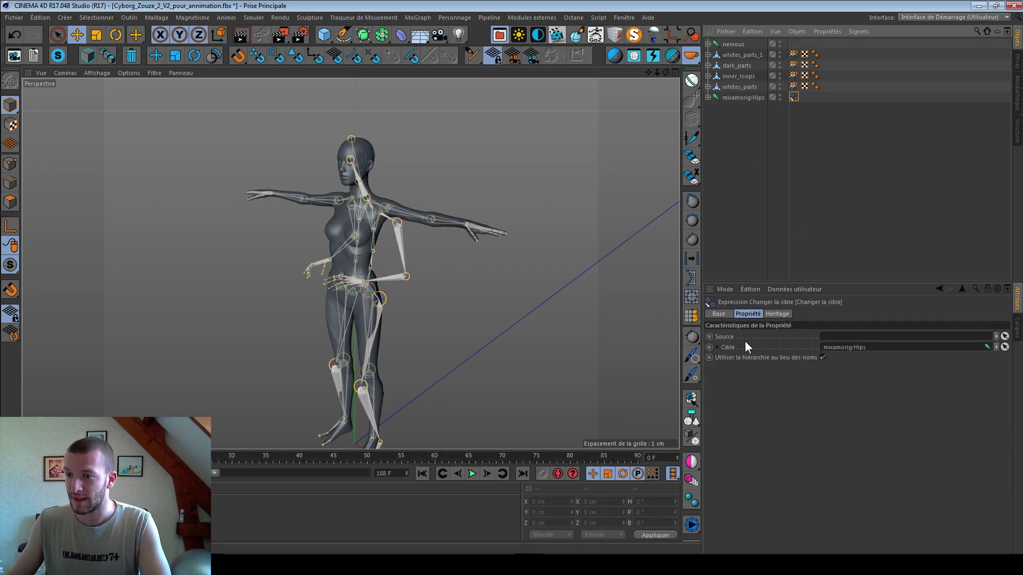
drag(732, 45, 818, 106)
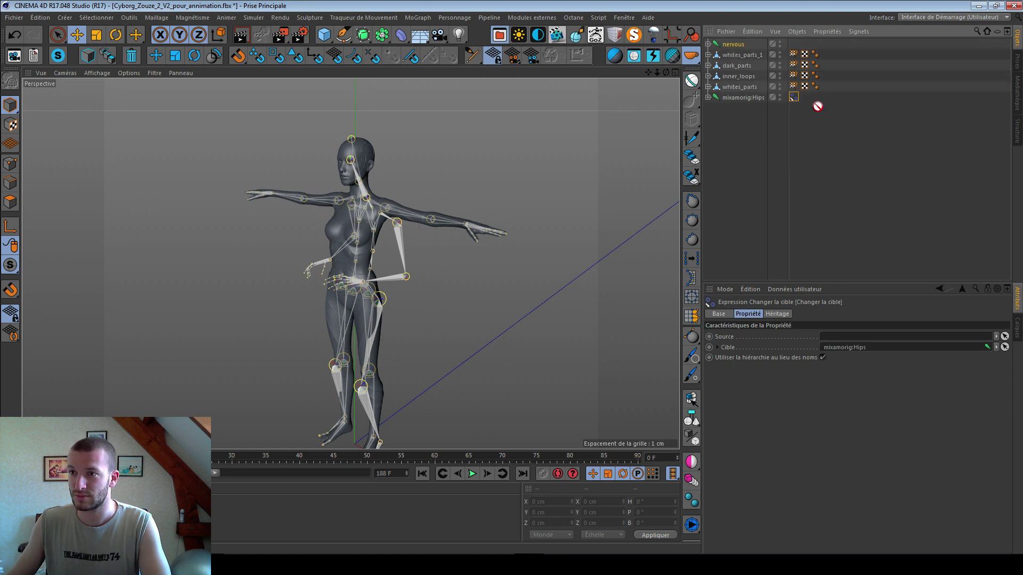
drag(862, 340, 861, 337)
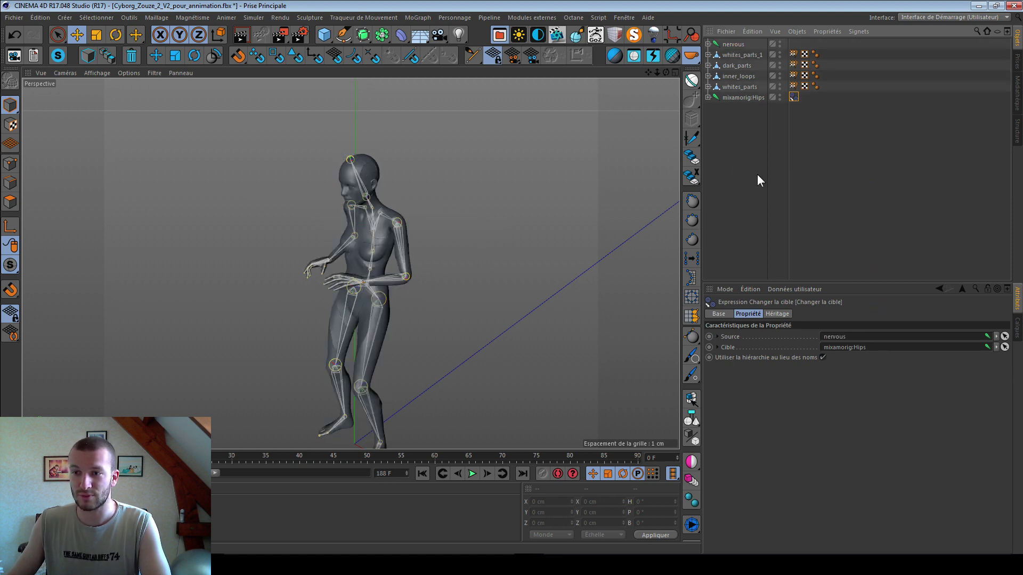
alt+drag(395, 286, 417, 279)
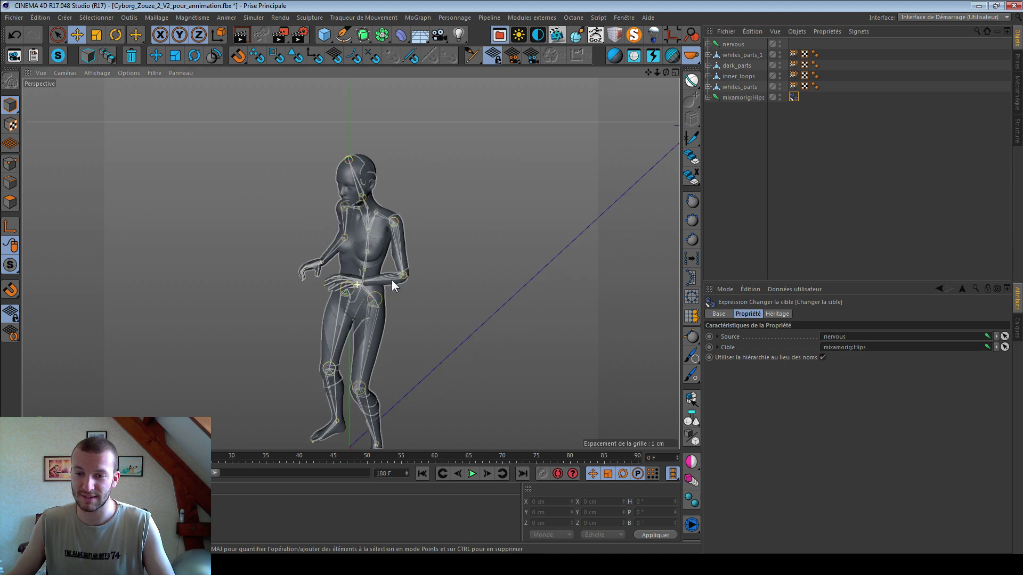
- Play the retargeted nervous look-around across all 188 frames while orbiting, then stop at frame 0
click(472, 473)
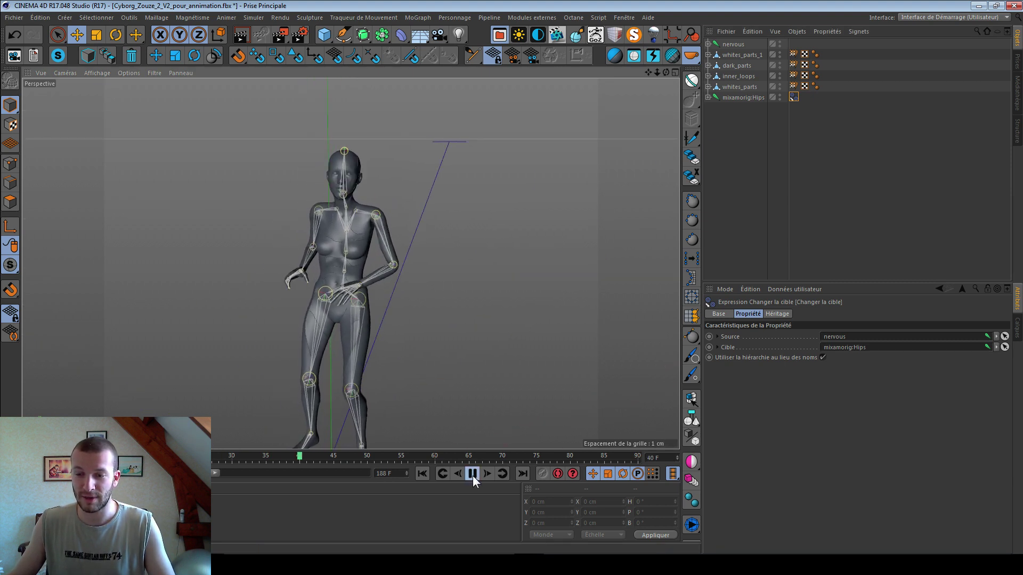
drag(214, 477, 377, 480)
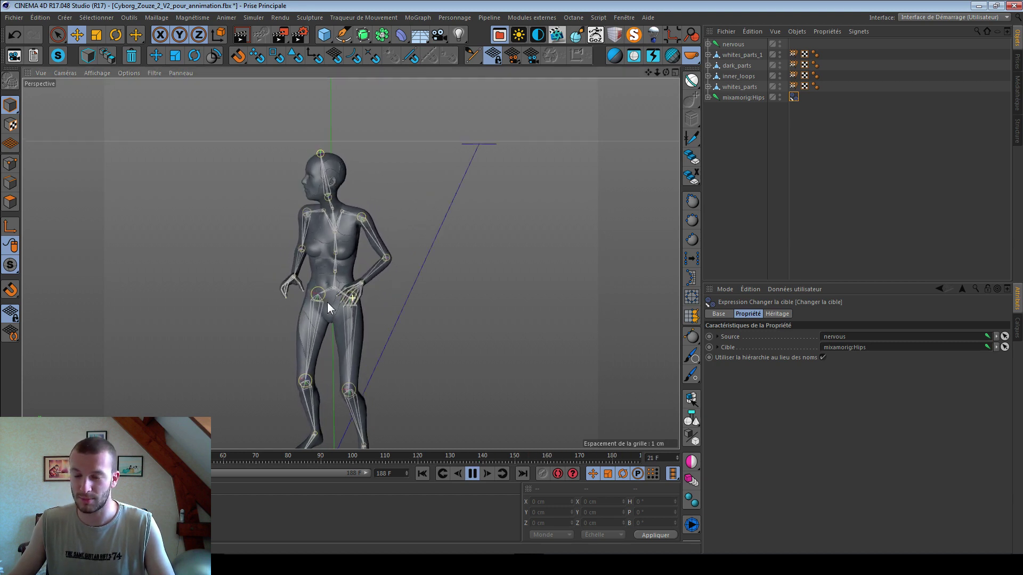
alt+drag(346, 219, 417, 169)
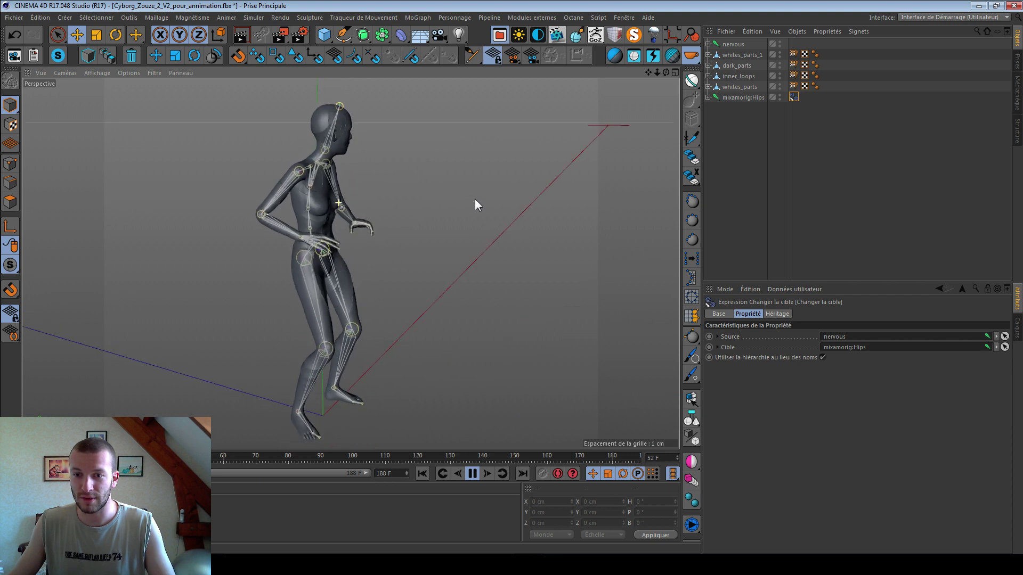
mouse_move(470, 205)
alt+mouse_down()
mouse_move(273, 198)
mouse_move(141, 208)
mouse_move(380, 204)
alt+mouse_up()
click(463, 474)
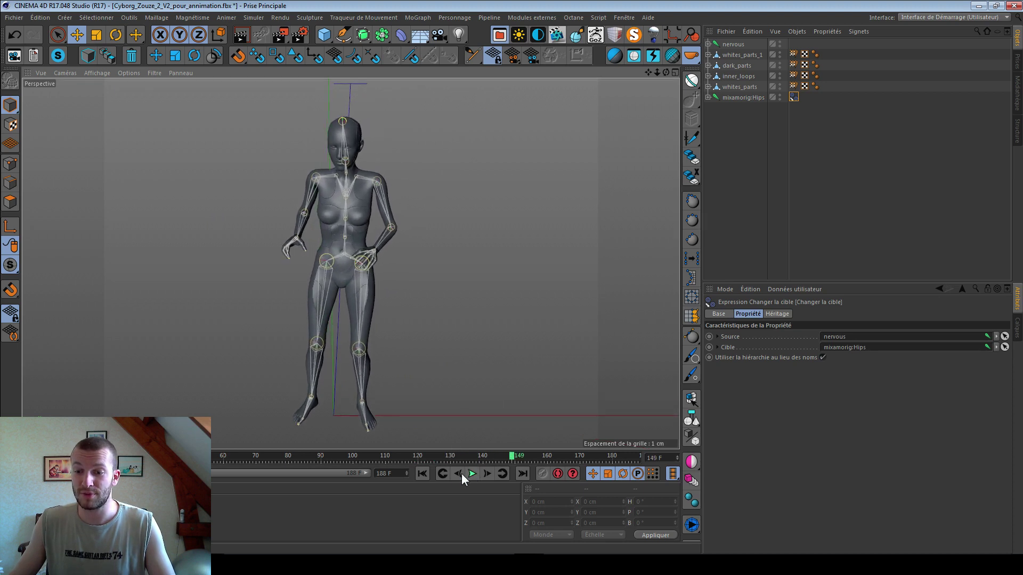
click(424, 477)
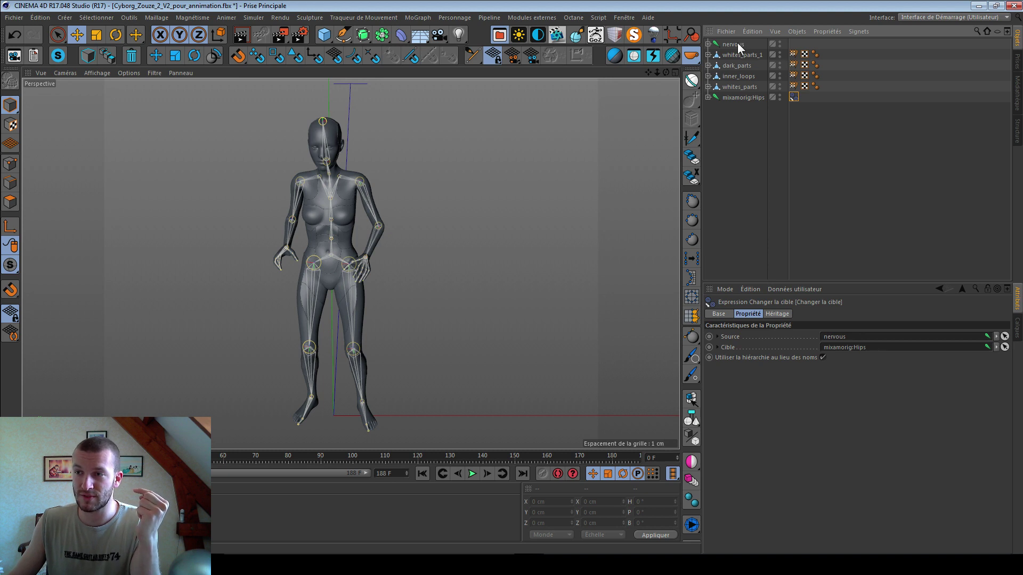
- Move the retarget tag's data key to frame 132 and reselect the tag's Source/Target settings
click(379, 455)
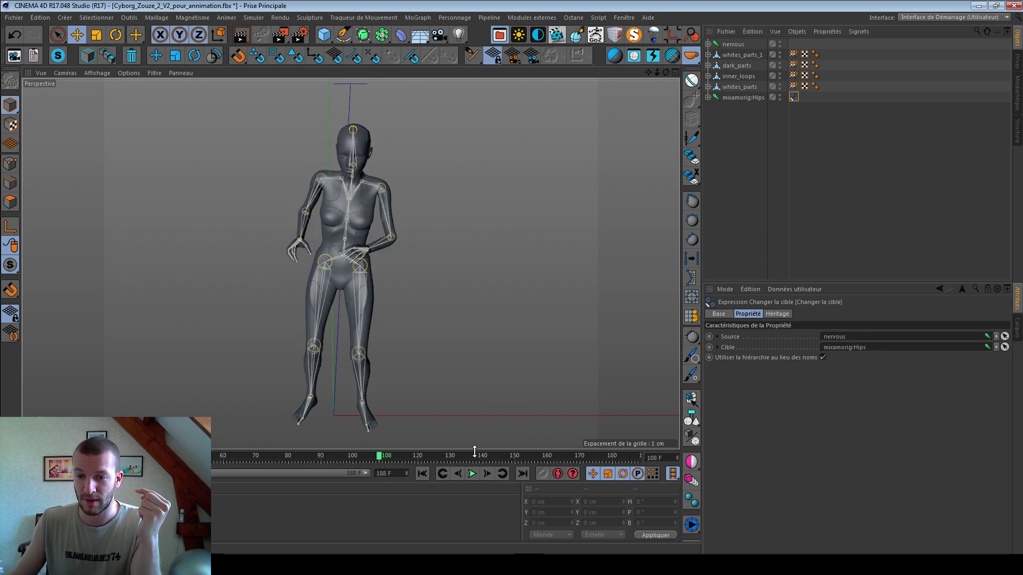
ctrl+click(709, 336)
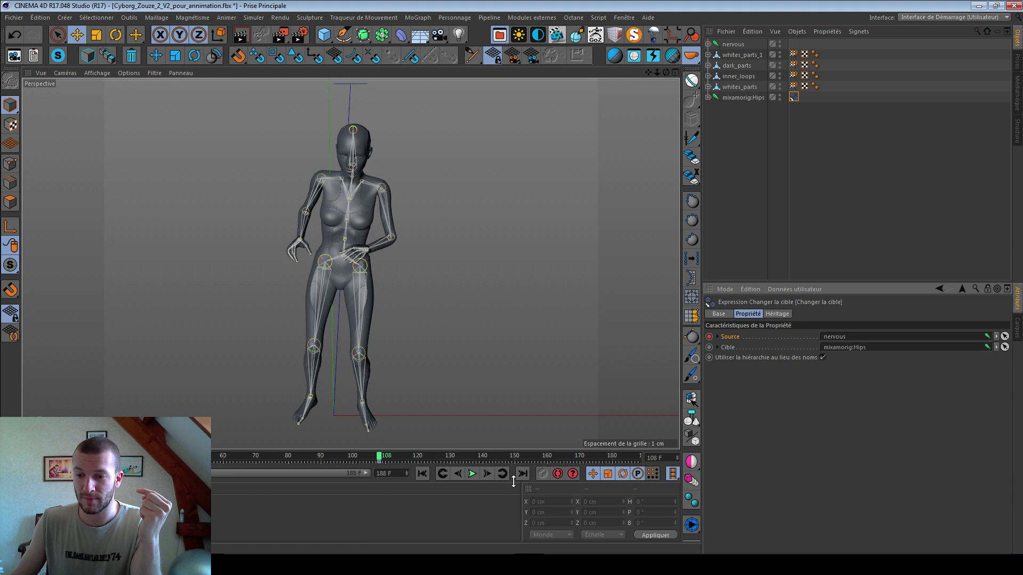
click(488, 474)
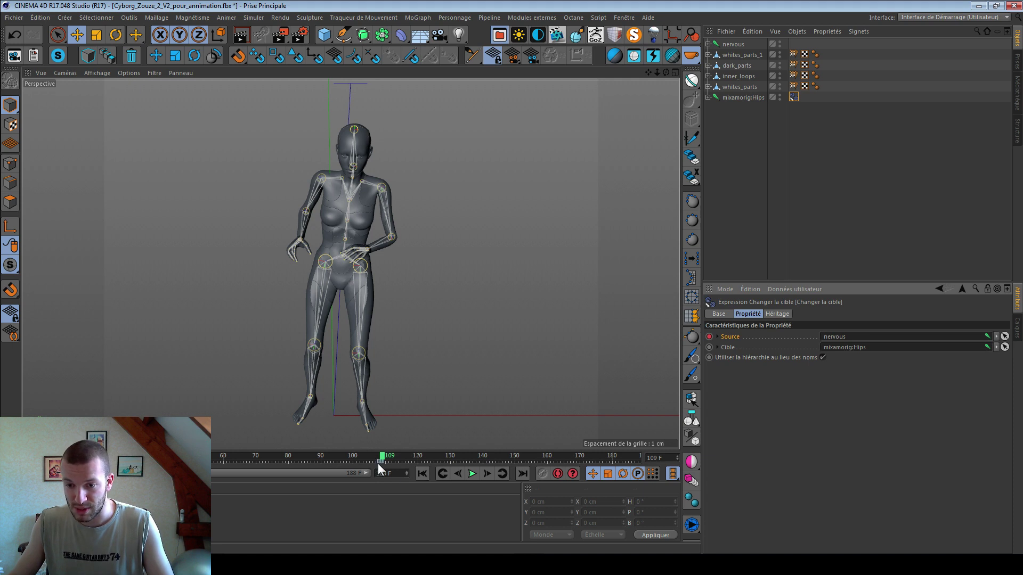
drag(383, 461, 421, 462)
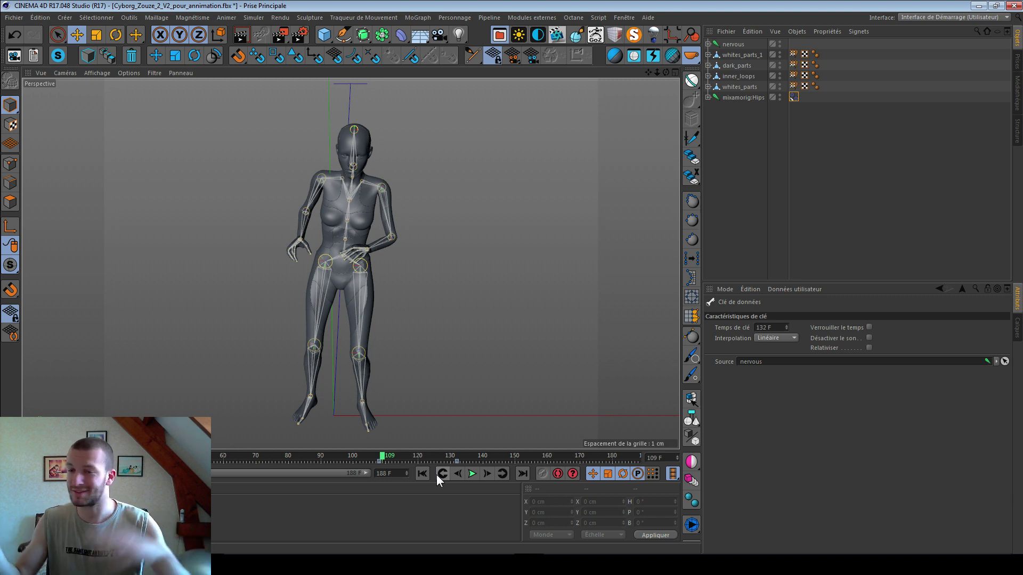
click(794, 97)
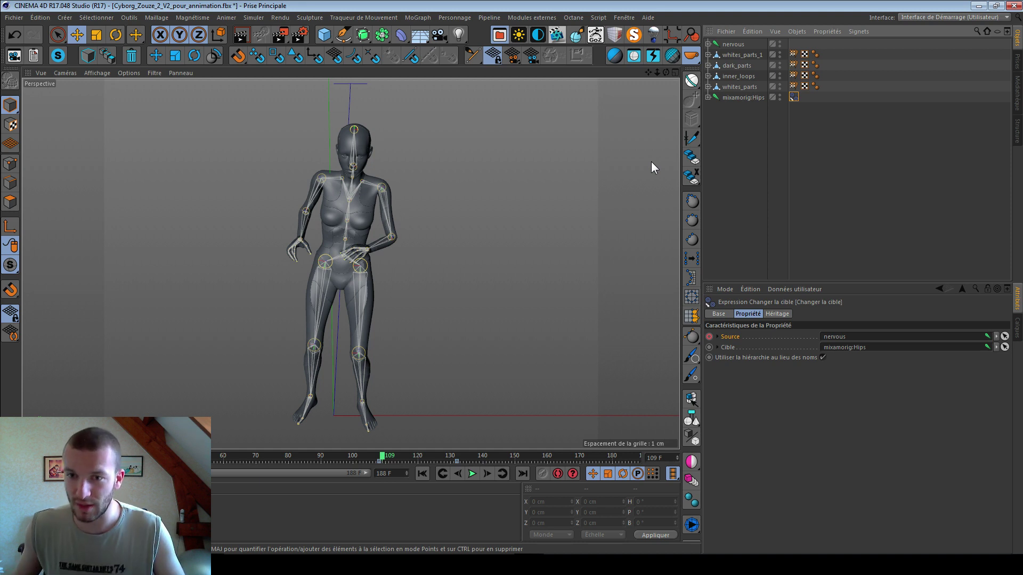
- Select the character's Hips joint and a nearby item in the Object Manager
click(735, 55)
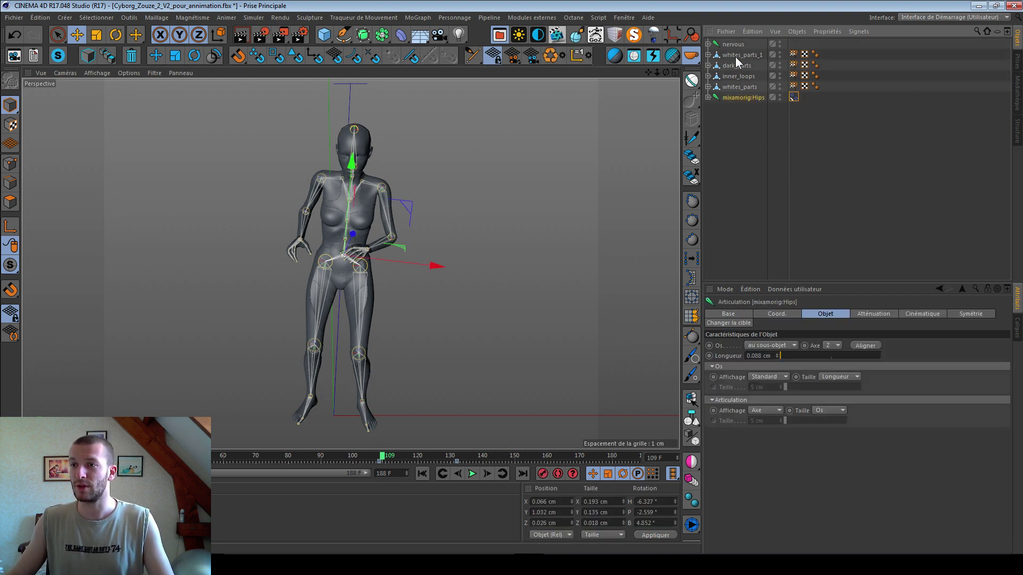
click(739, 120)
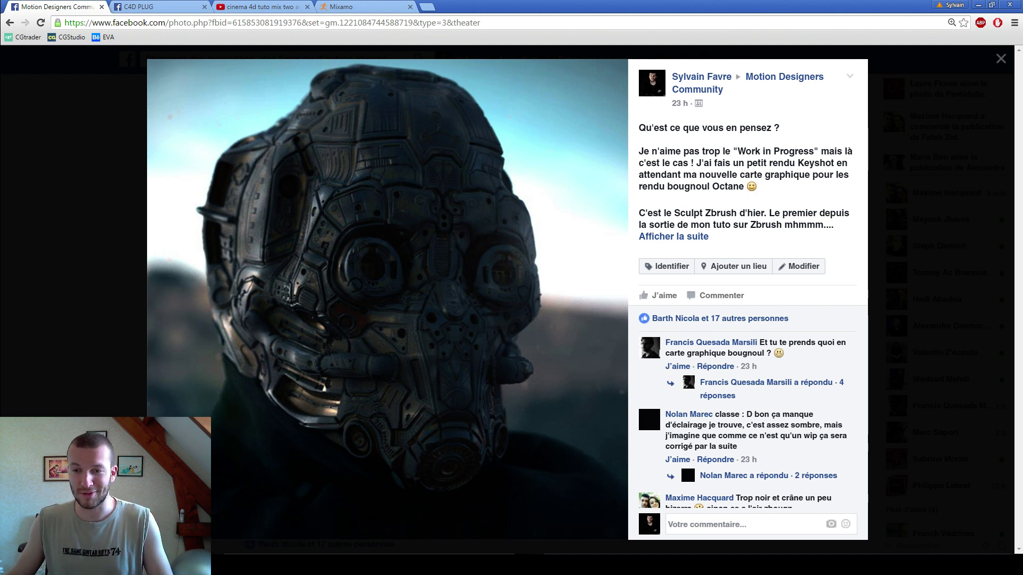
mouse_move(456, 312)
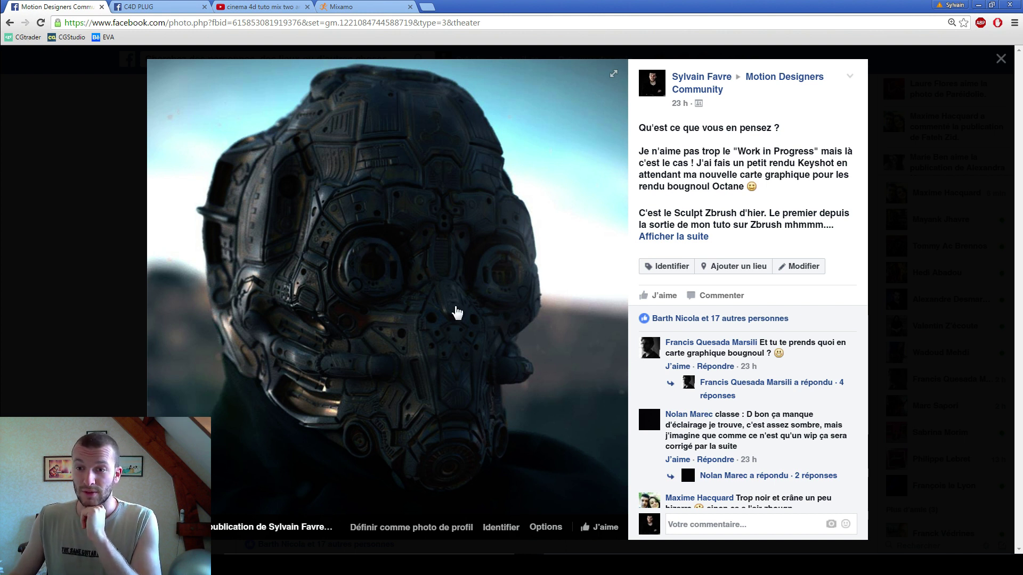
- Open the Tuto.com ZBrush Ninja Cyborg course page from the C4D PLUG profile's tutorial post
click(160, 7)
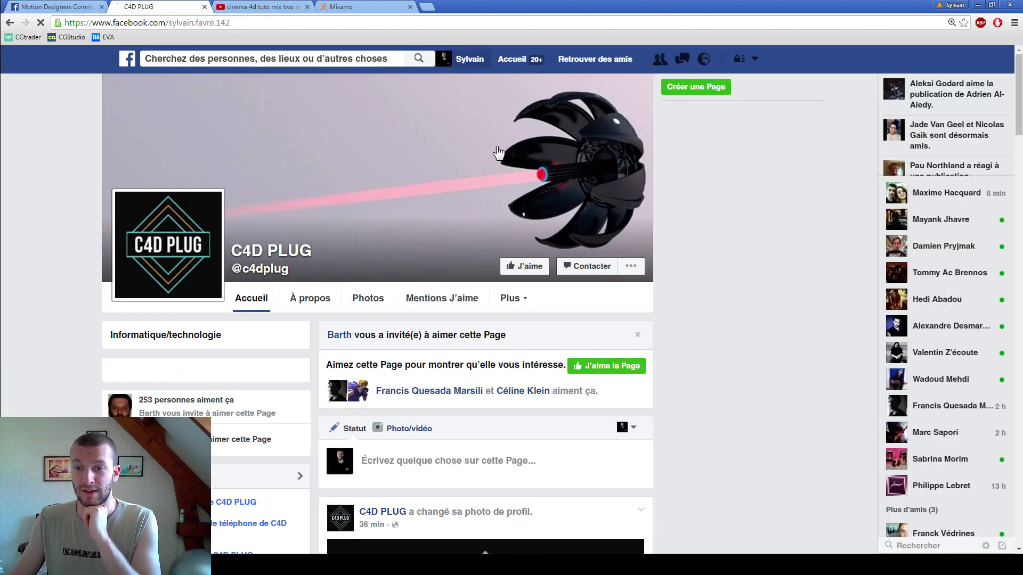
scroll(512, 469, down, 4)
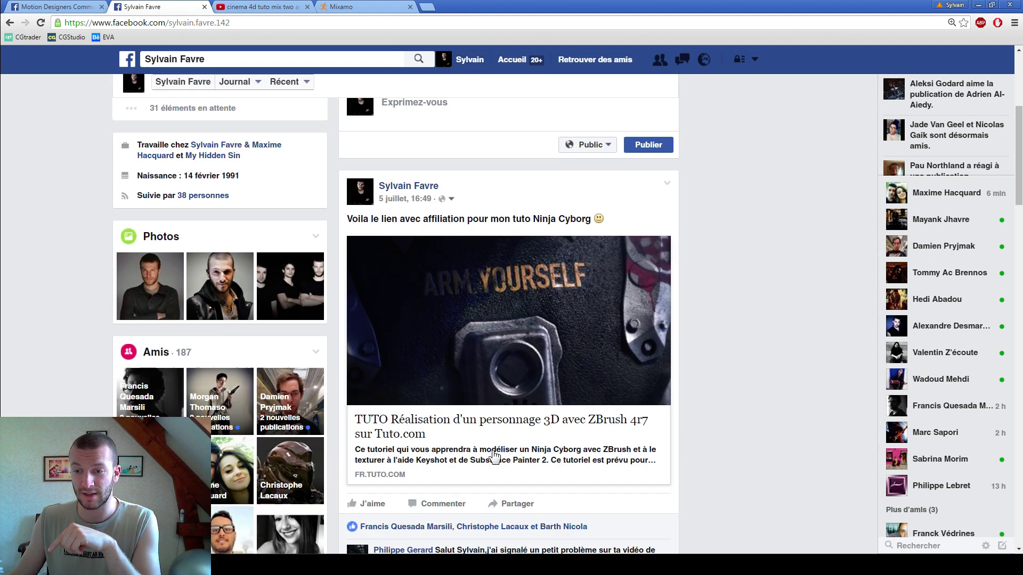
click(445, 426)
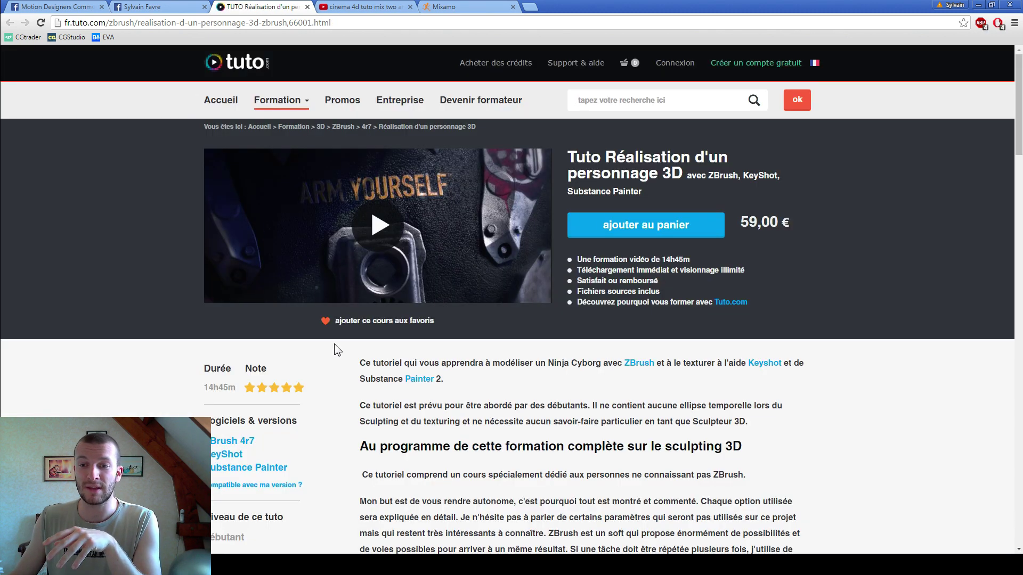
- Play the course trailer muted, then scroll down to the table of contents starting at Chapitre 0 - Introduction
scroll(355, 342, down, 1)
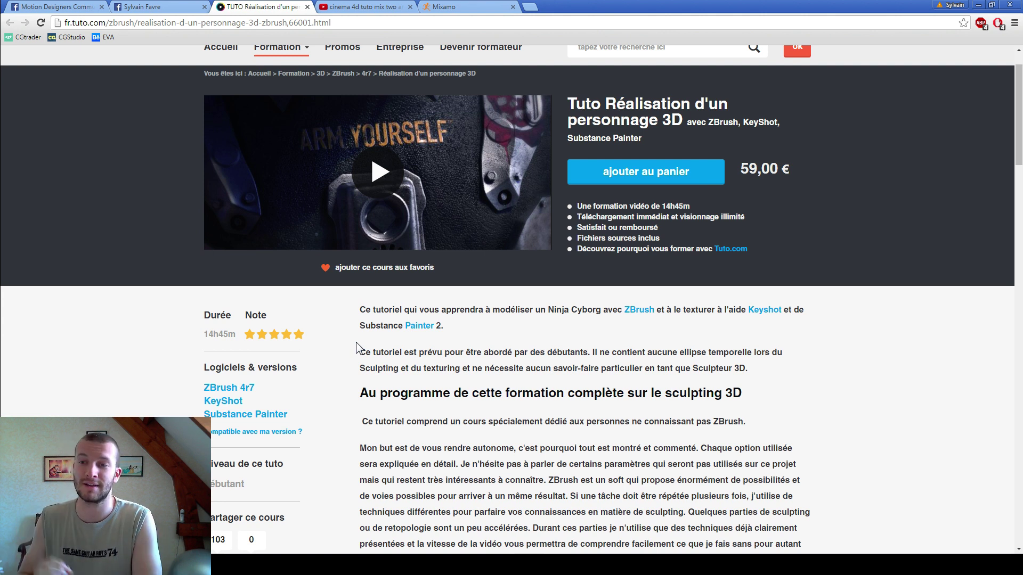
click(366, 188)
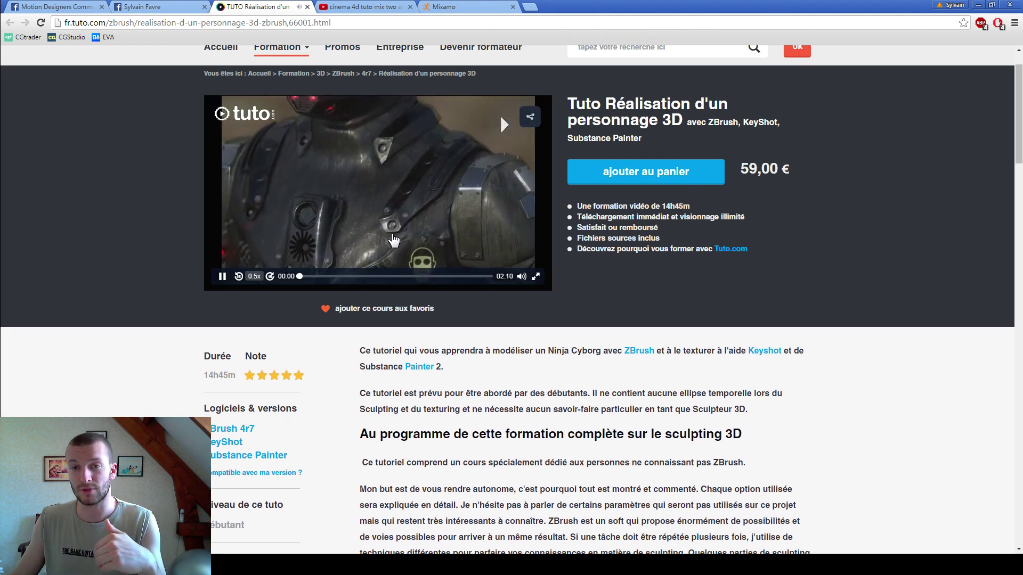
click(522, 276)
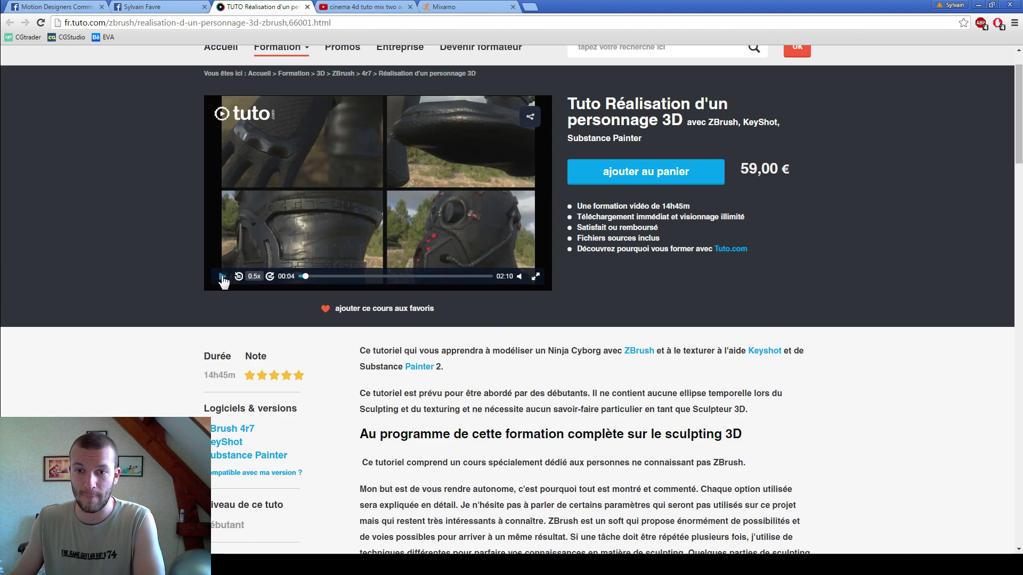
scroll(689, 337, down, 7)
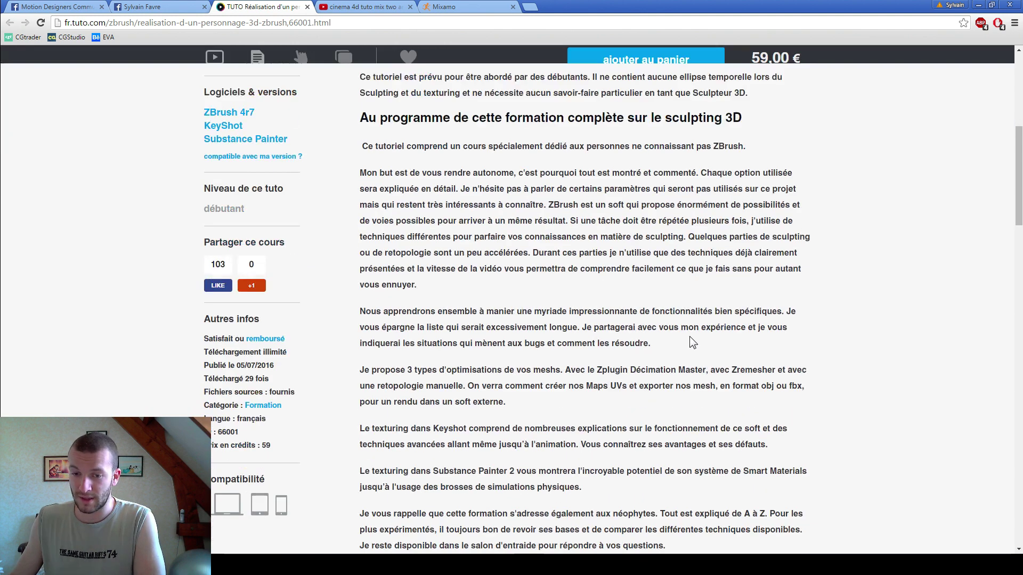
scroll(732, 327, down, 5)
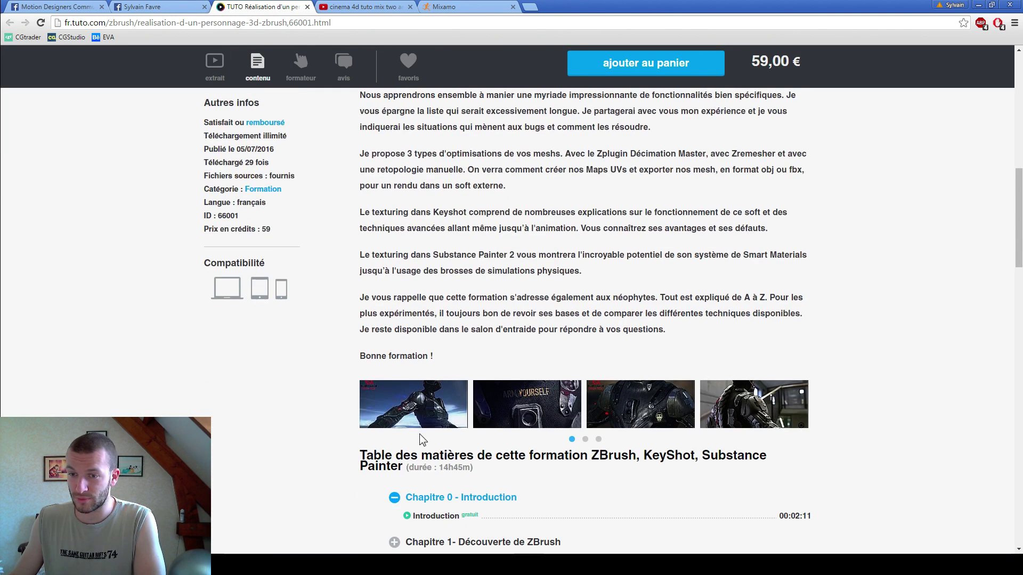
scroll(426, 426, down, 1)
click(435, 410)
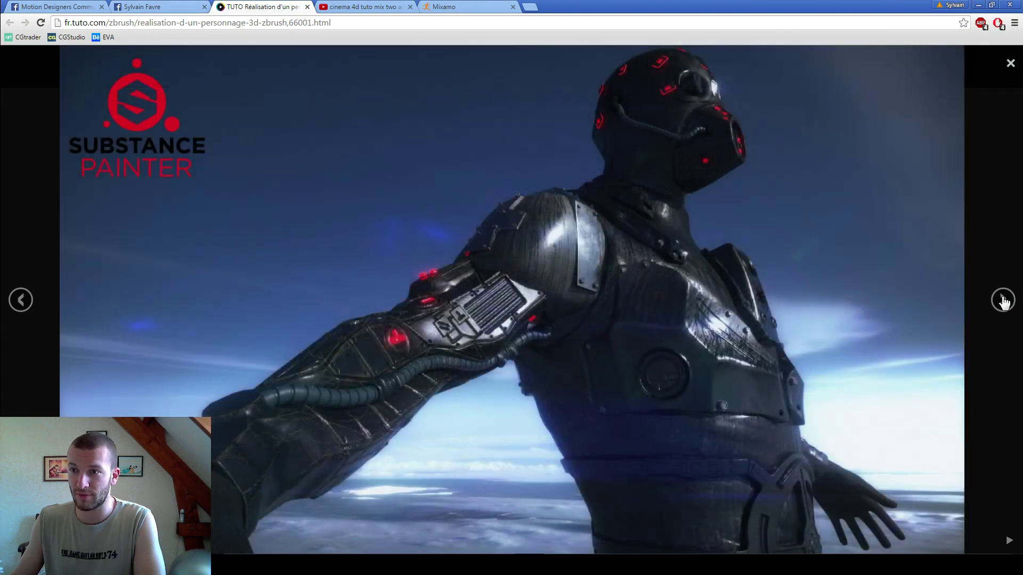
click(1004, 301)
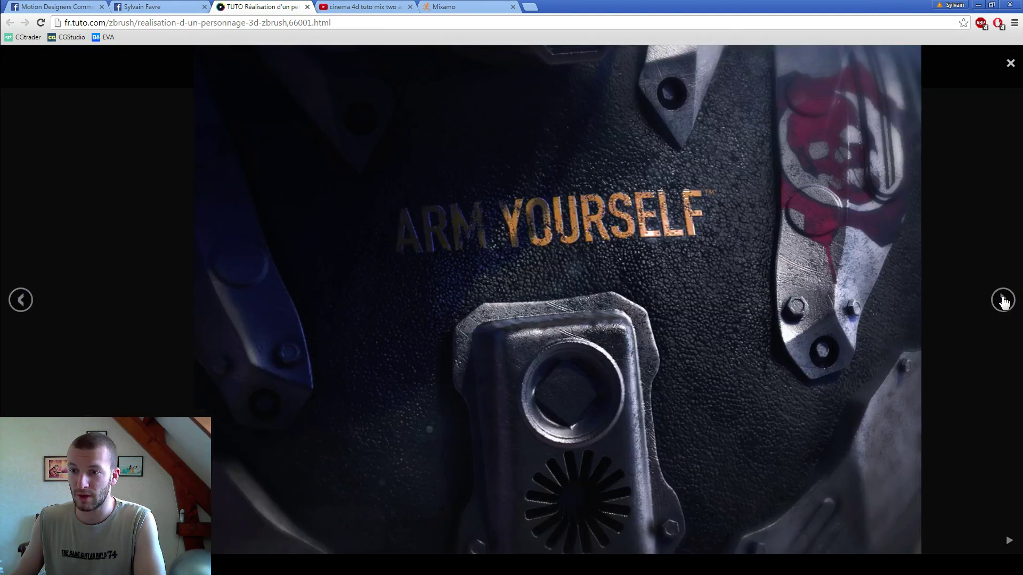
click(1004, 302)
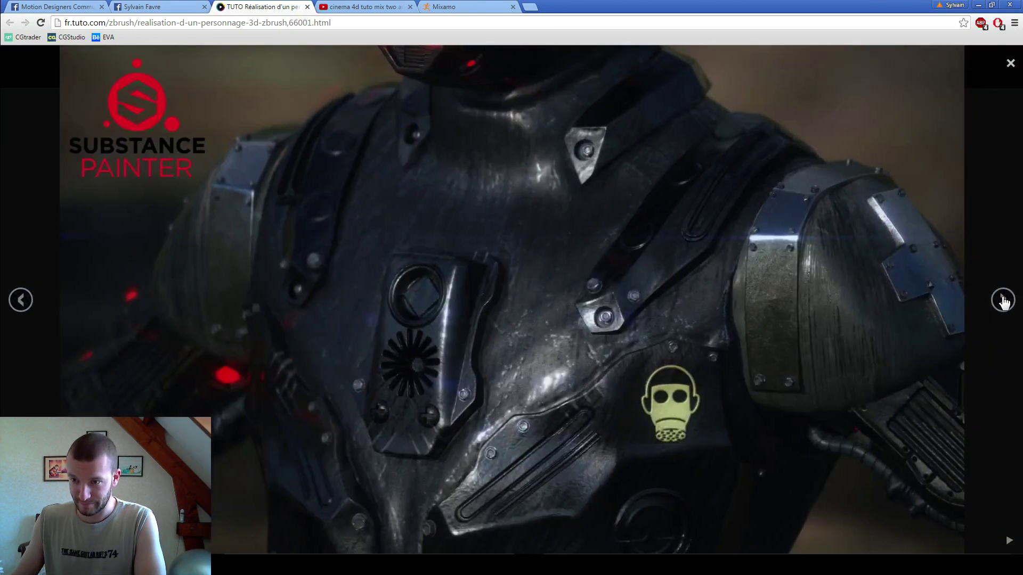
click(1004, 301)
click(1004, 302)
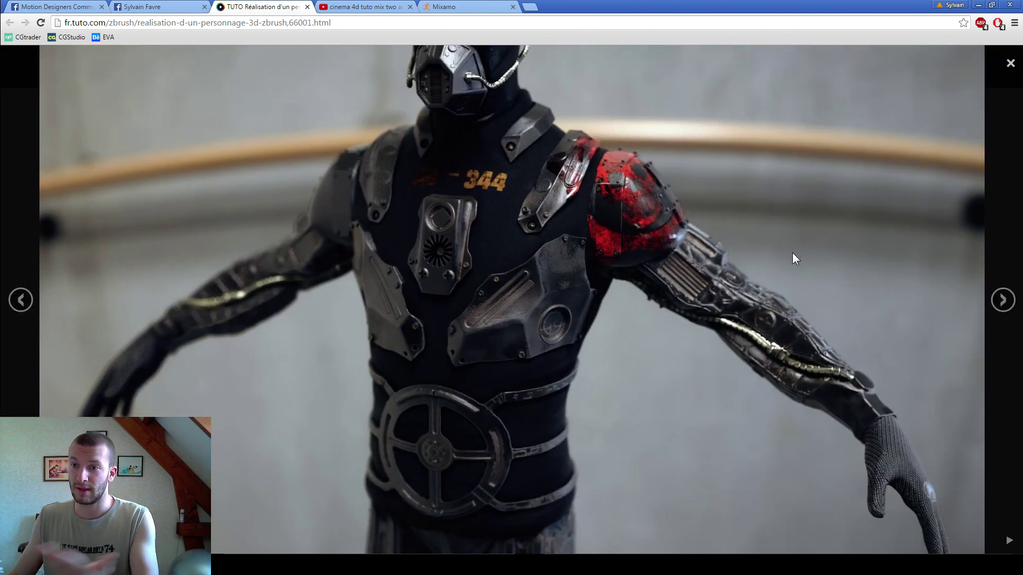
click(1010, 305)
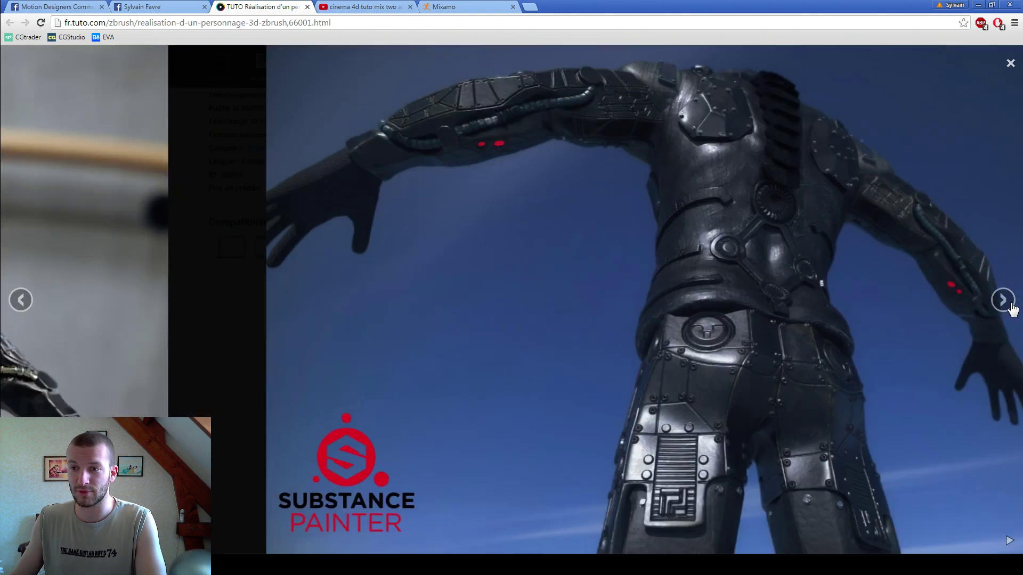
click(996, 75)
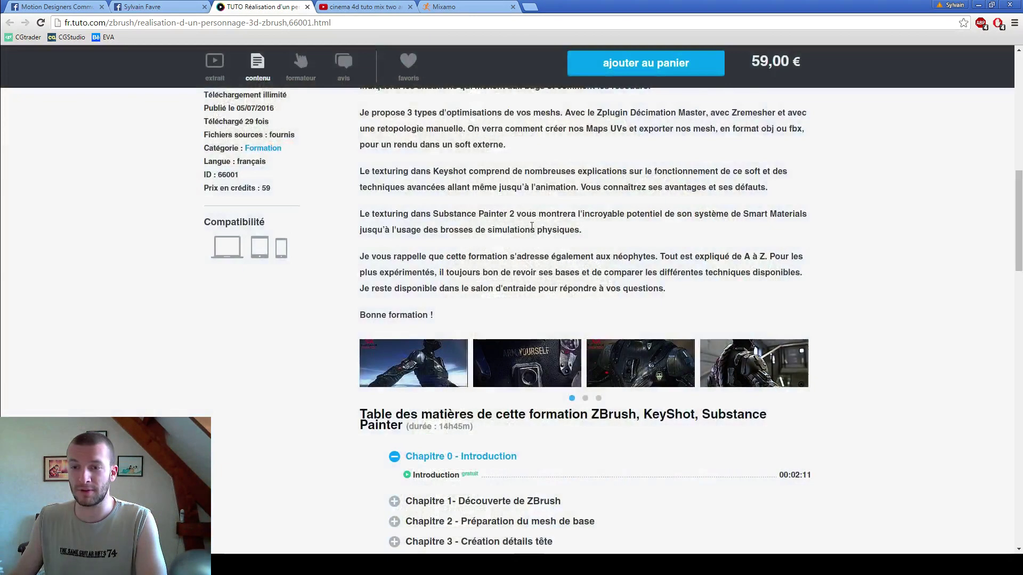
scroll(225, 130, up, 5)
- Close the cyborg head photo and scroll back to the top of the Motion Designers Community feed
scroll(224, 130, up, 1)
click(64, 7)
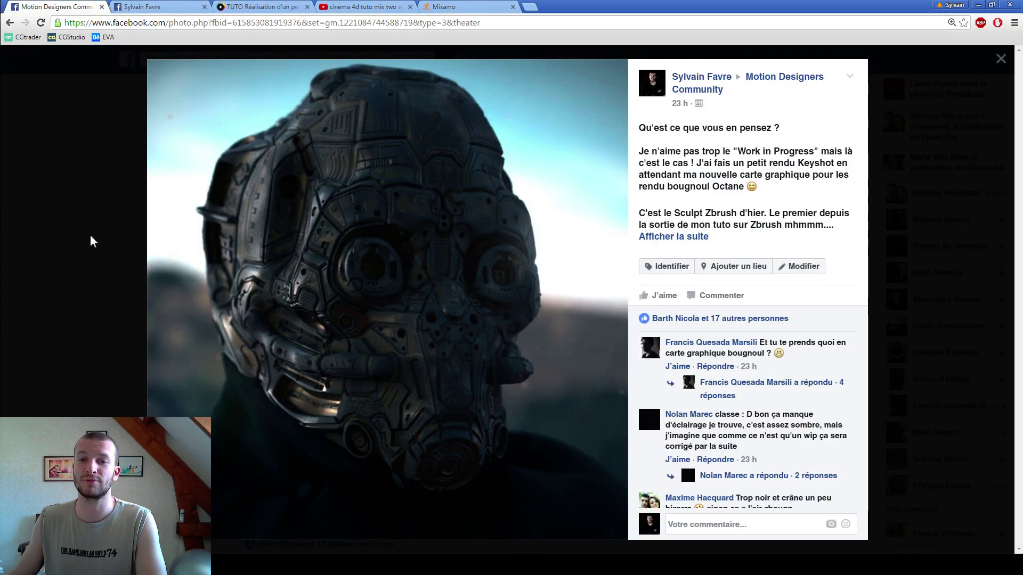
click(106, 241)
drag(1018, 311, 1020, 64)
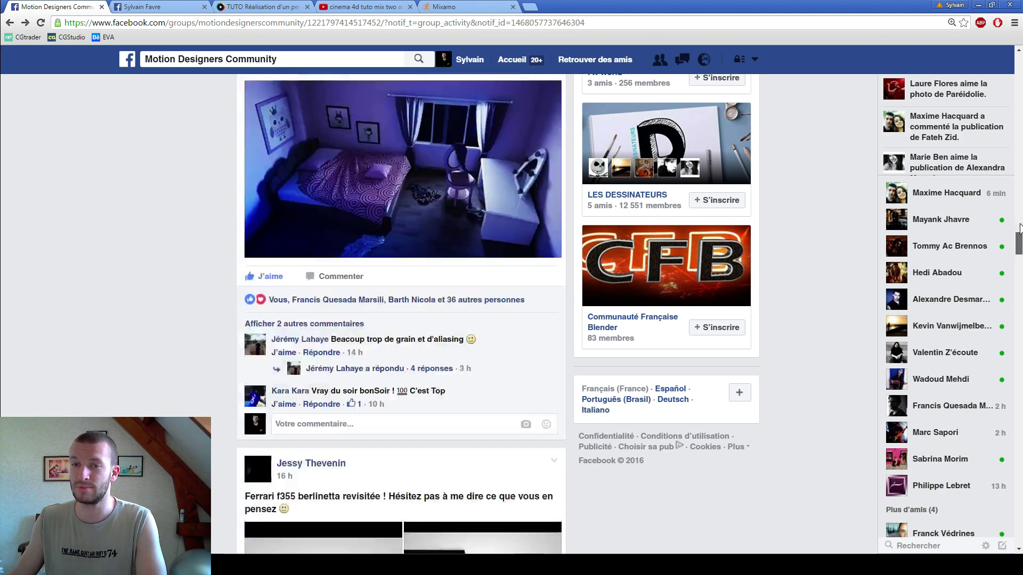